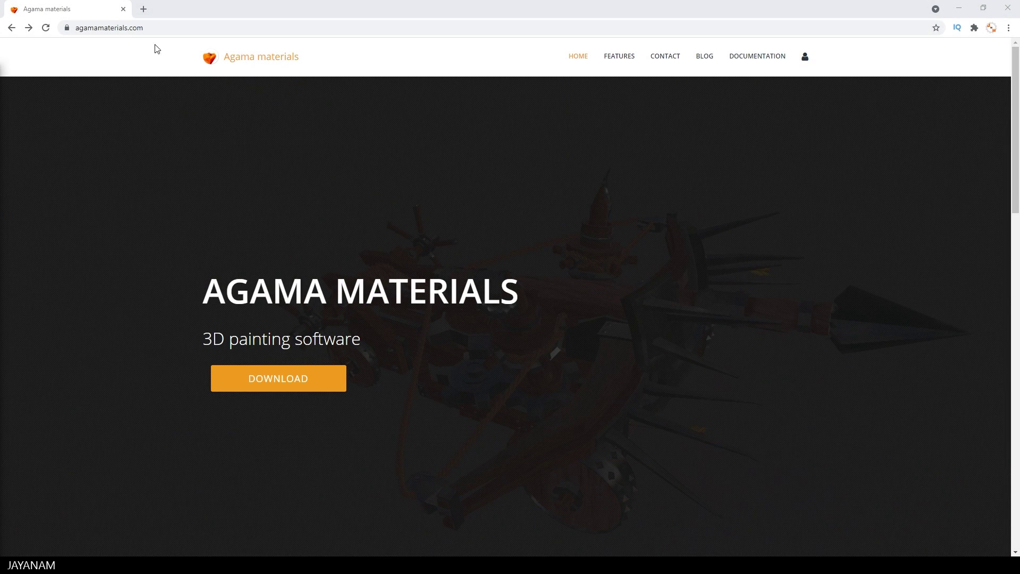
From agamamaterials.com, jump to the Features section and open the Documentation manual.
left_click(147, 27)
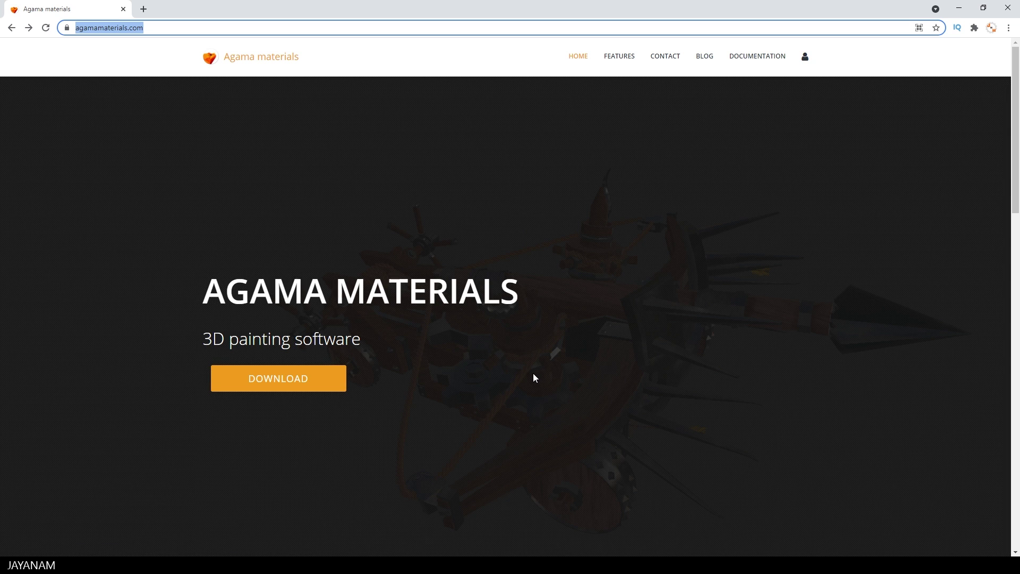
left_click(620, 57)
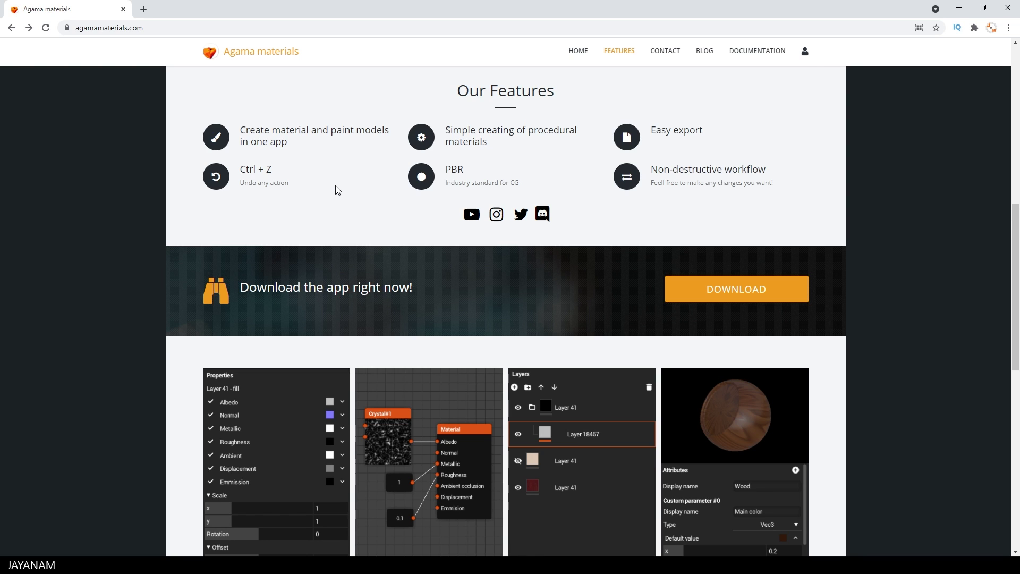
left_click(767, 55)
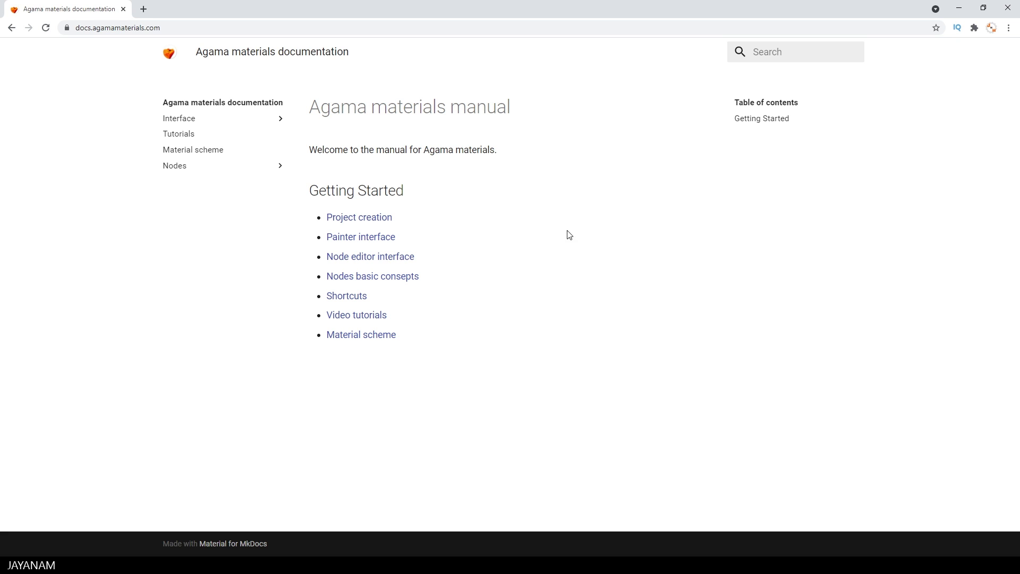
Open the 'Painter interface' documentation page and scroll through its UV map and layer explanations.
left_click(372, 236)
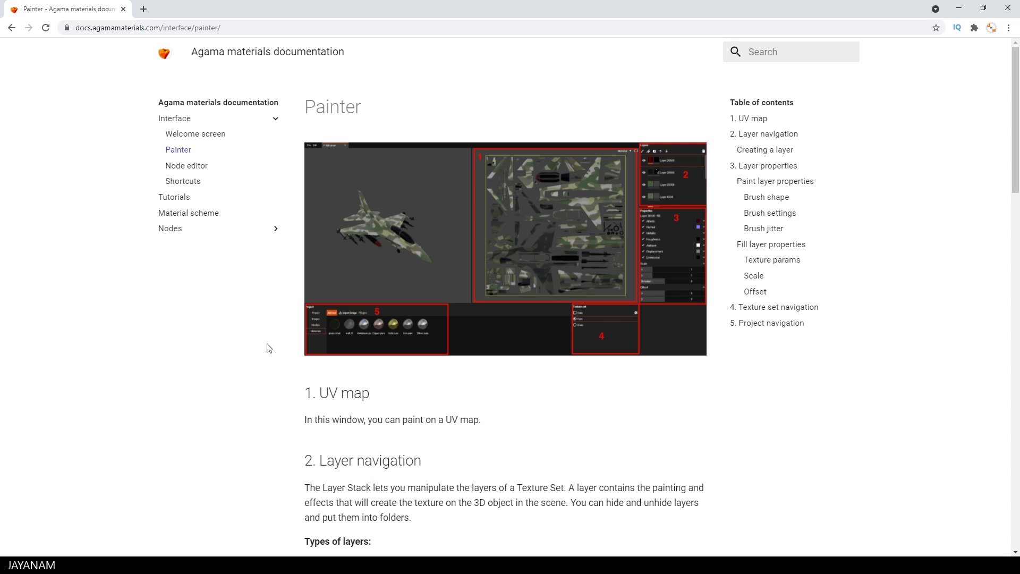
scroll(267, 347, "down", 5)
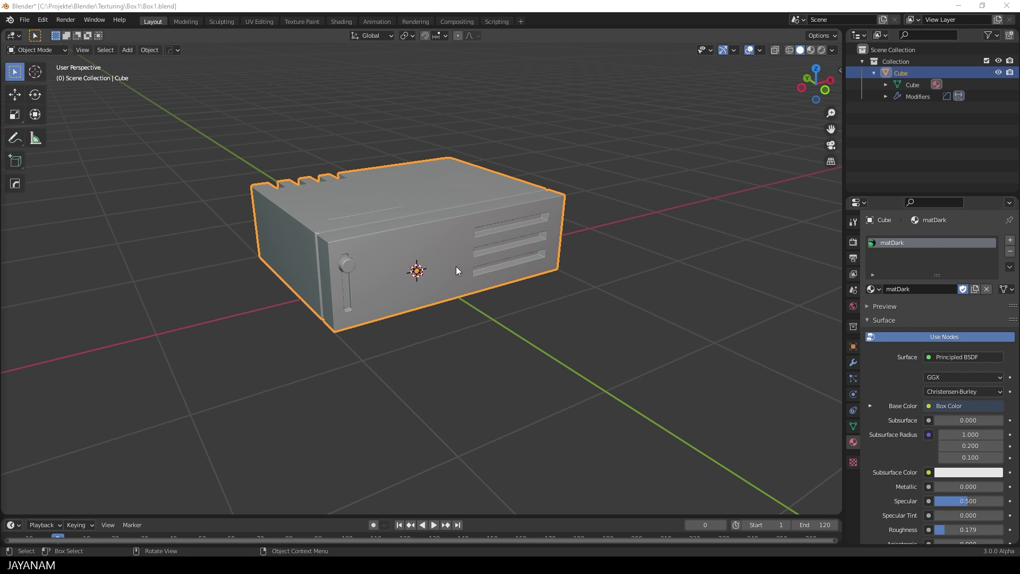
middle_click_drag(570, 336, 486, 343)
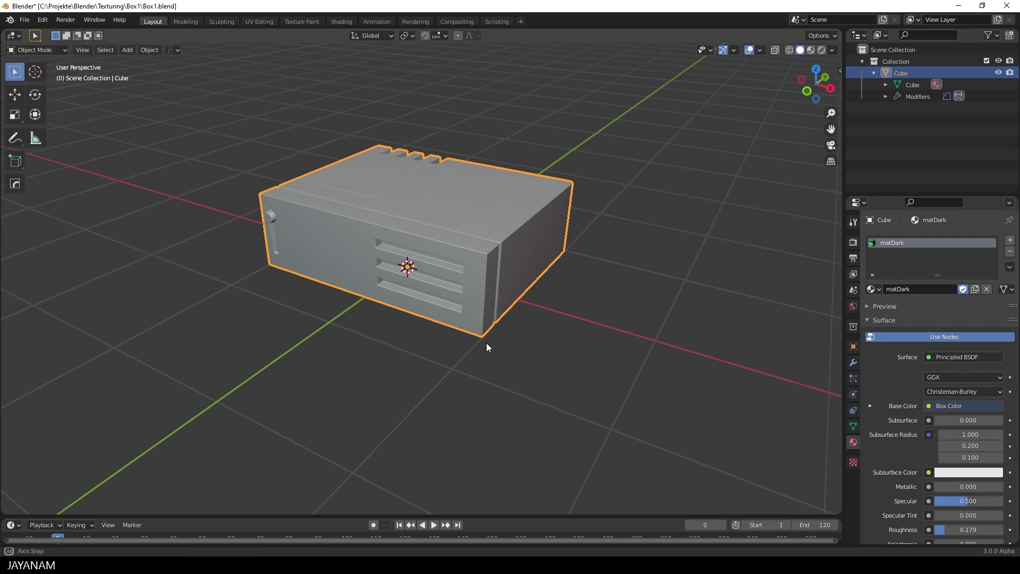
key("Tab")
middle_click_drag(408, 327, 467, 325)
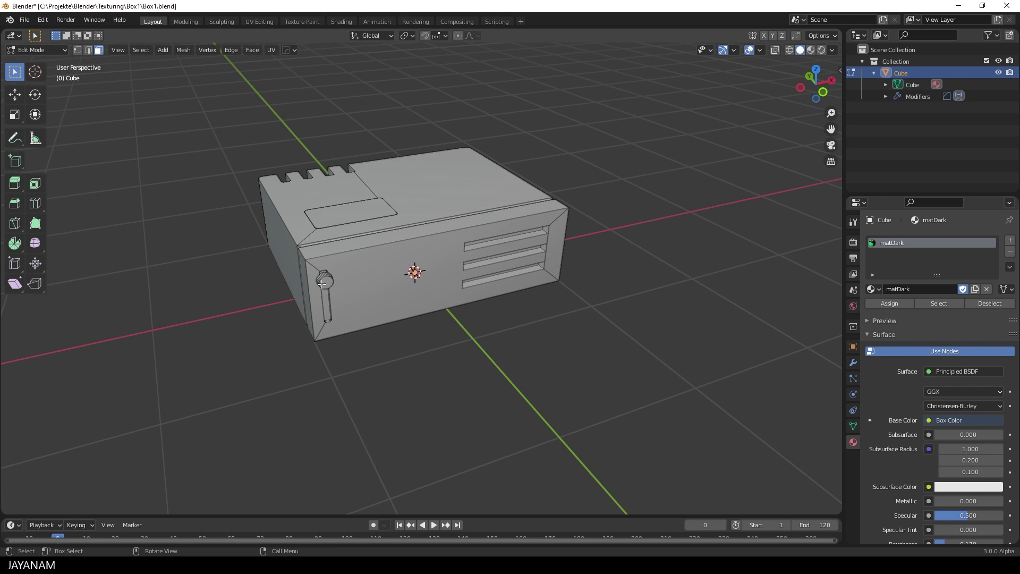
key("l")
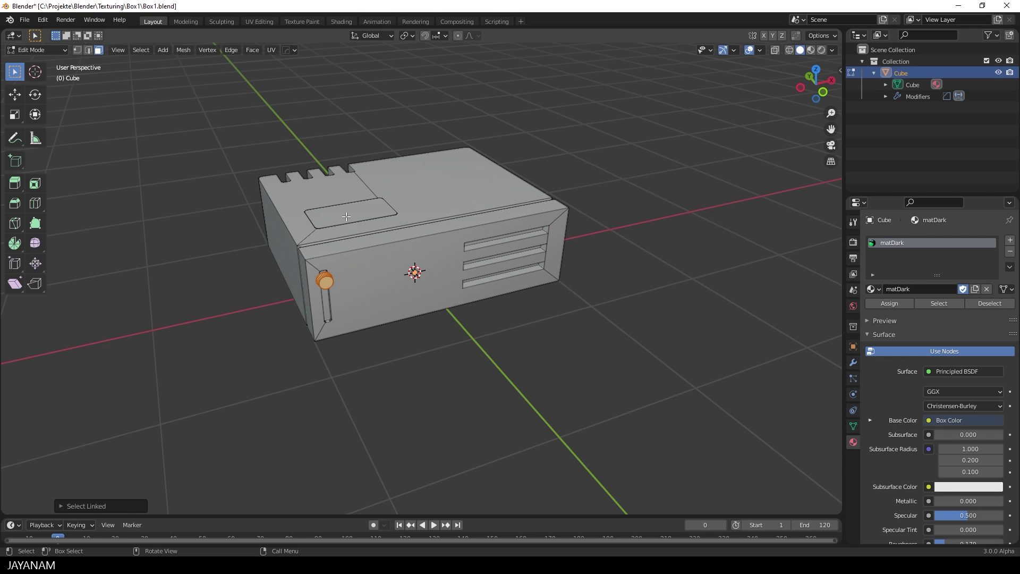
key("l")
key("g")
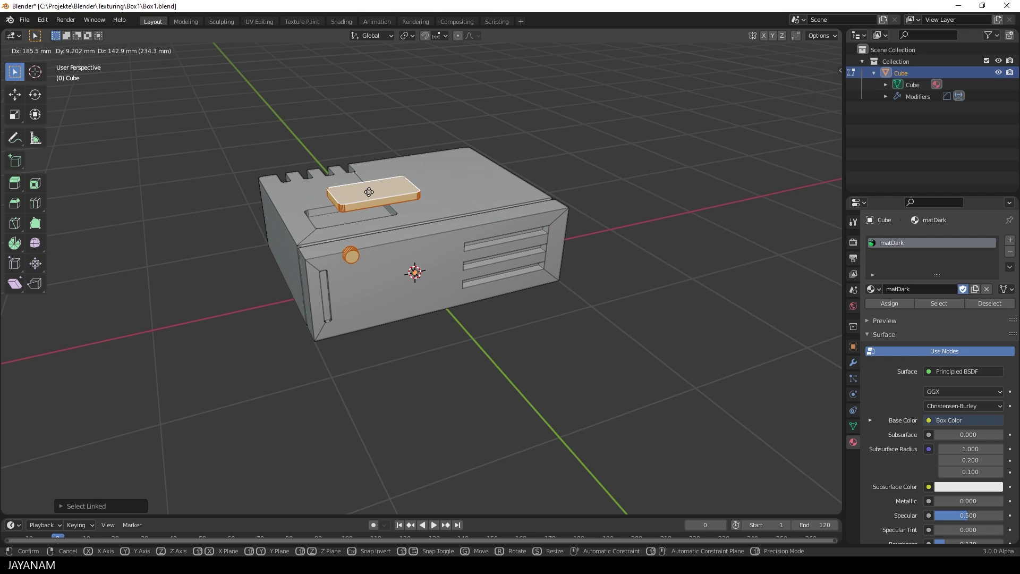
key("Escape")
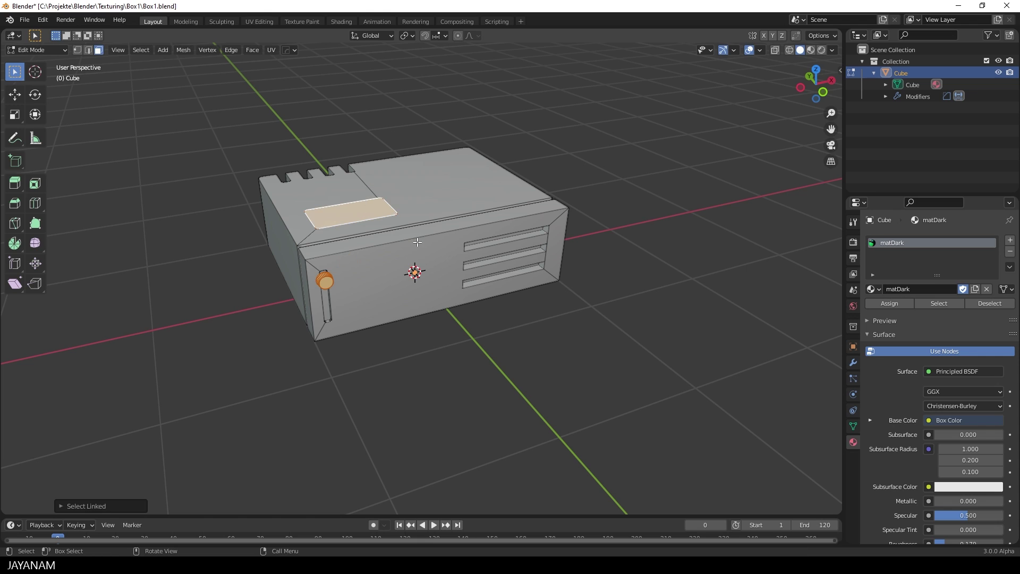
key("alt+a")
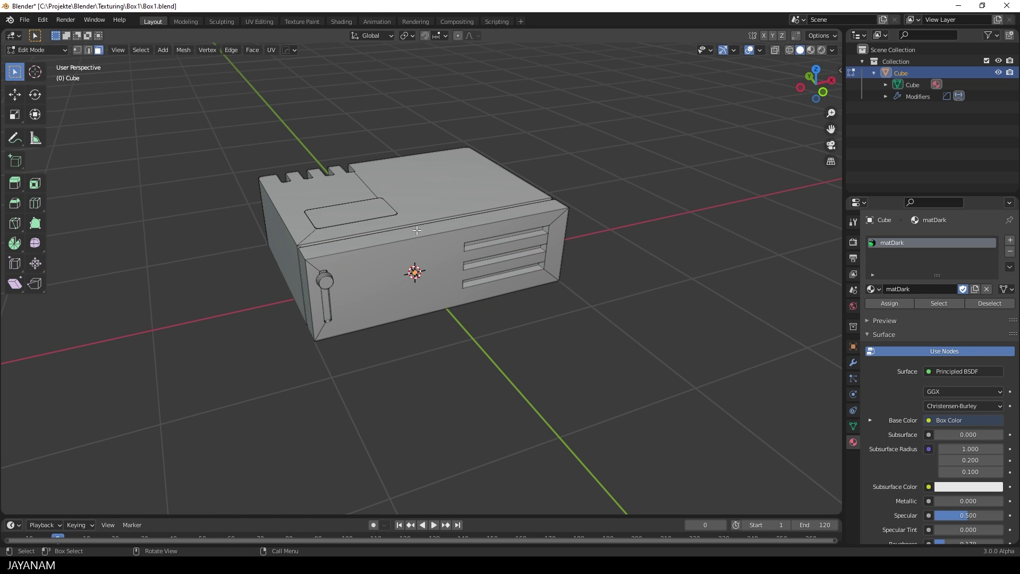
key("ctrl+l")
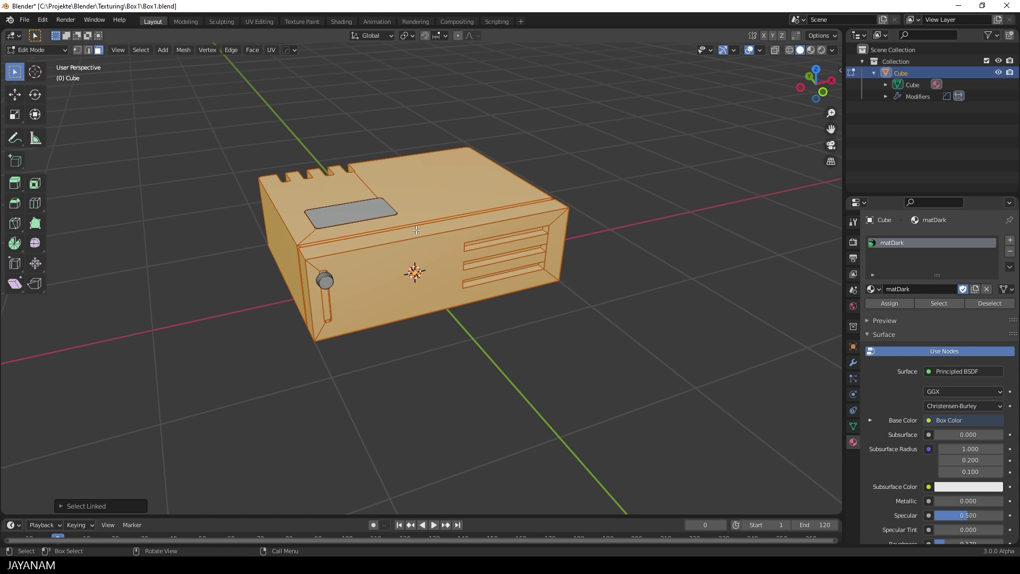
left_click(351, 215, "shift")
middle_click_drag(395, 334, 449, 351)
key("Tab")
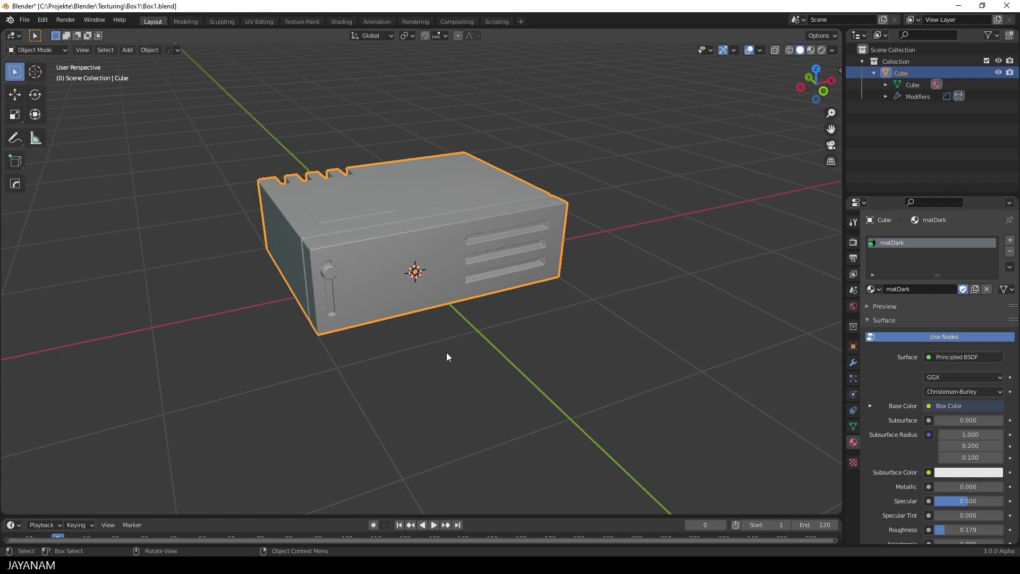
Export the box as Box1.fbx with Selected Objects, Mesh only and Apply Transform enabled.
left_click(25, 20)
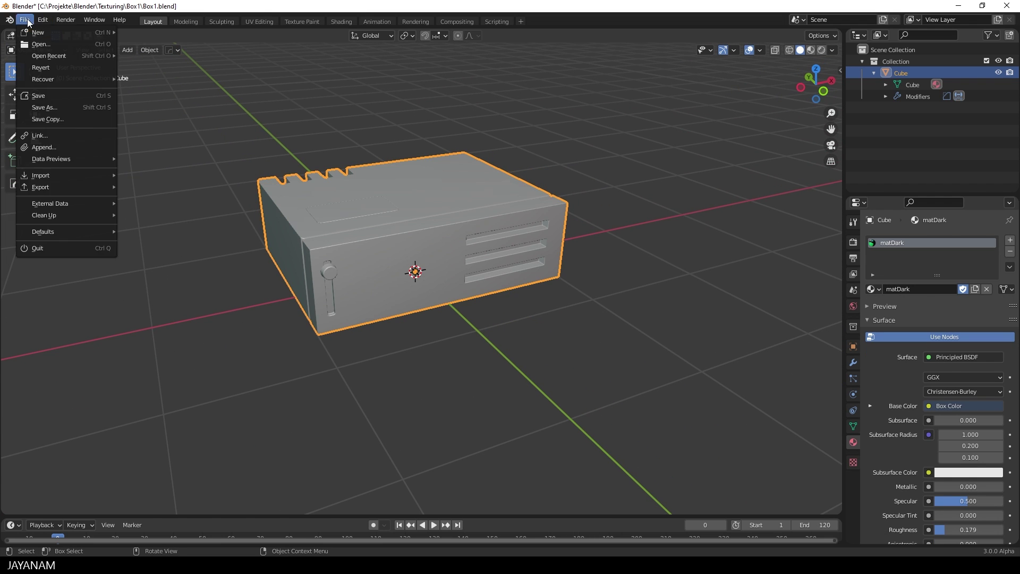
mouse_move(59, 187)
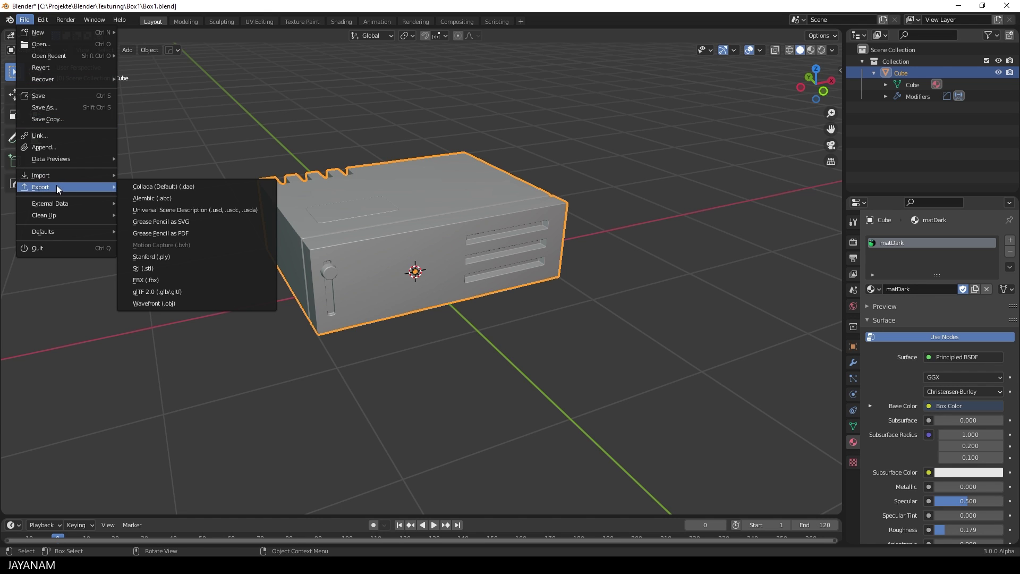
left_click(151, 280)
left_click(361, 58)
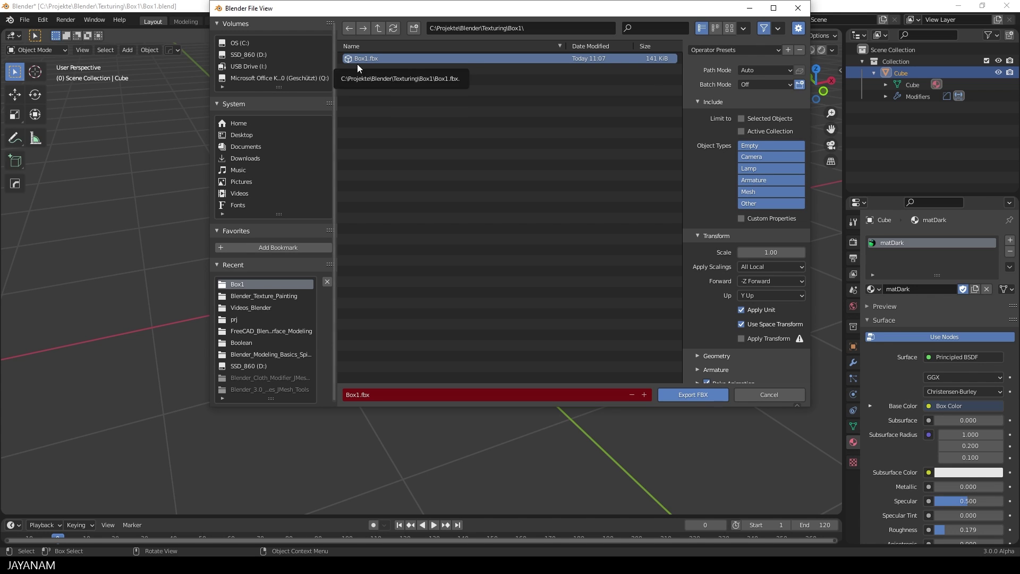
left_click(741, 118)
left_click(762, 192)
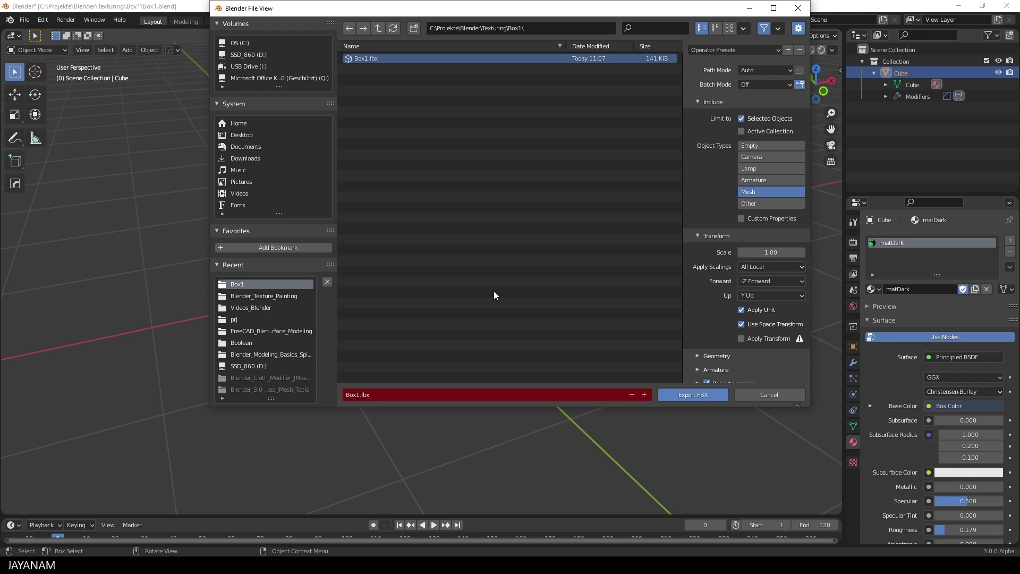
left_click(741, 339)
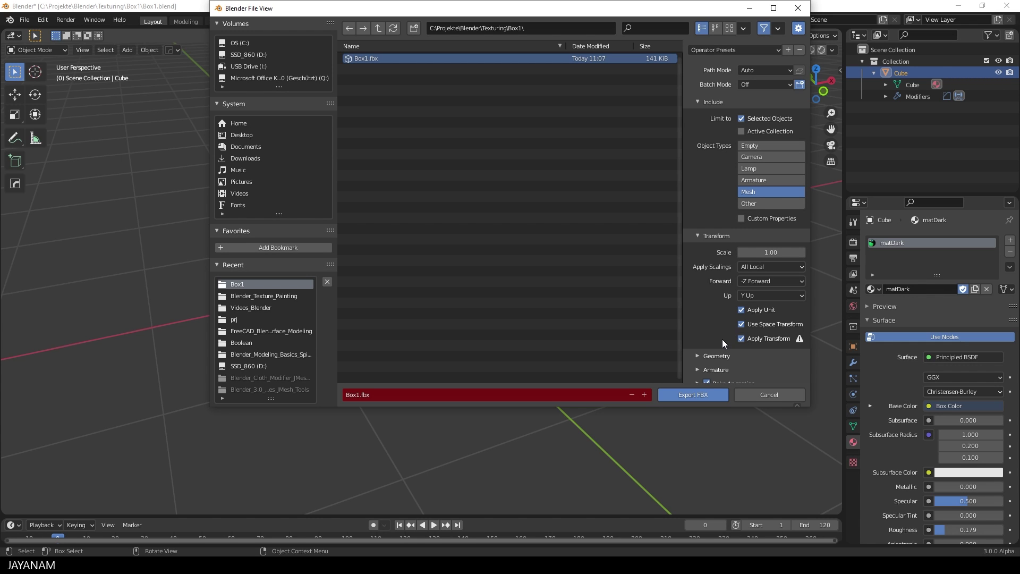
left_click(701, 396)
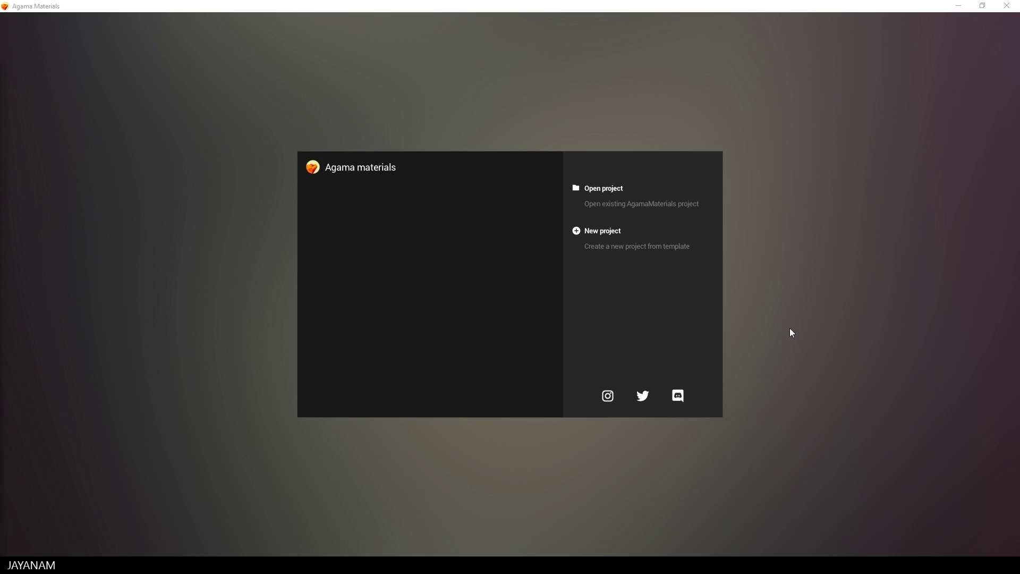
Create a new Paint on mesh project and name it Demo1.
left_click(605, 243)
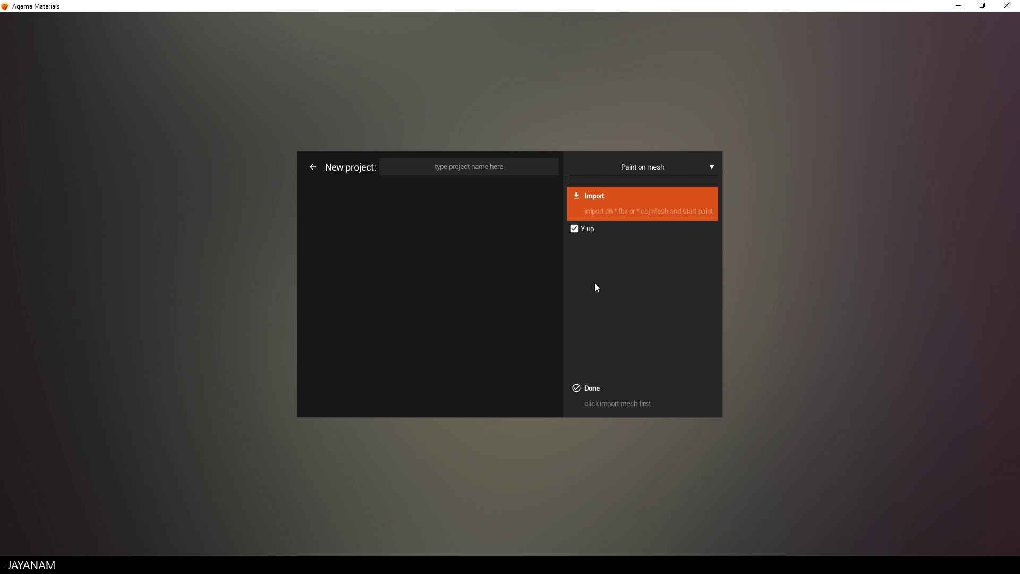
left_click(665, 170)
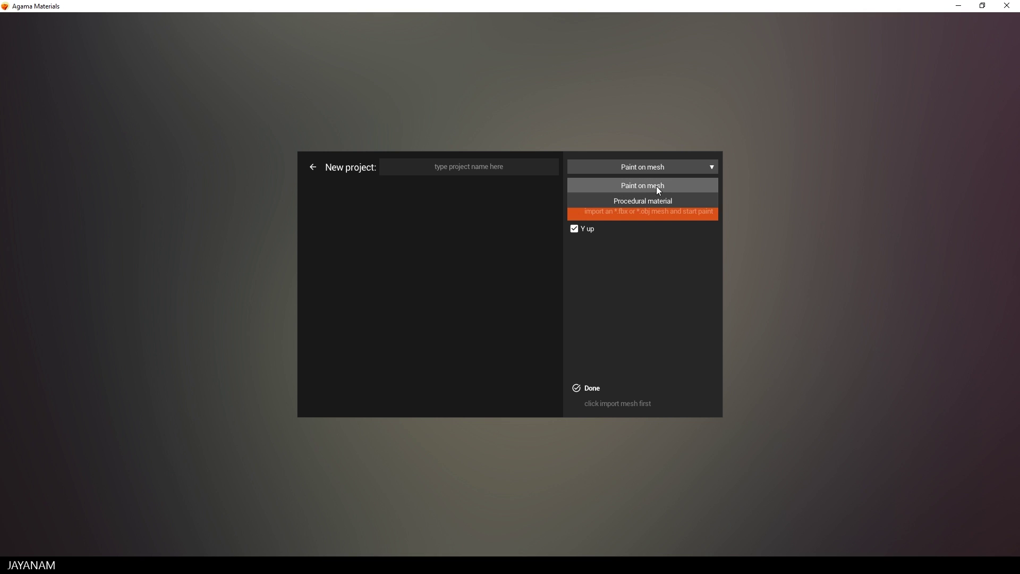
left_click(656, 187)
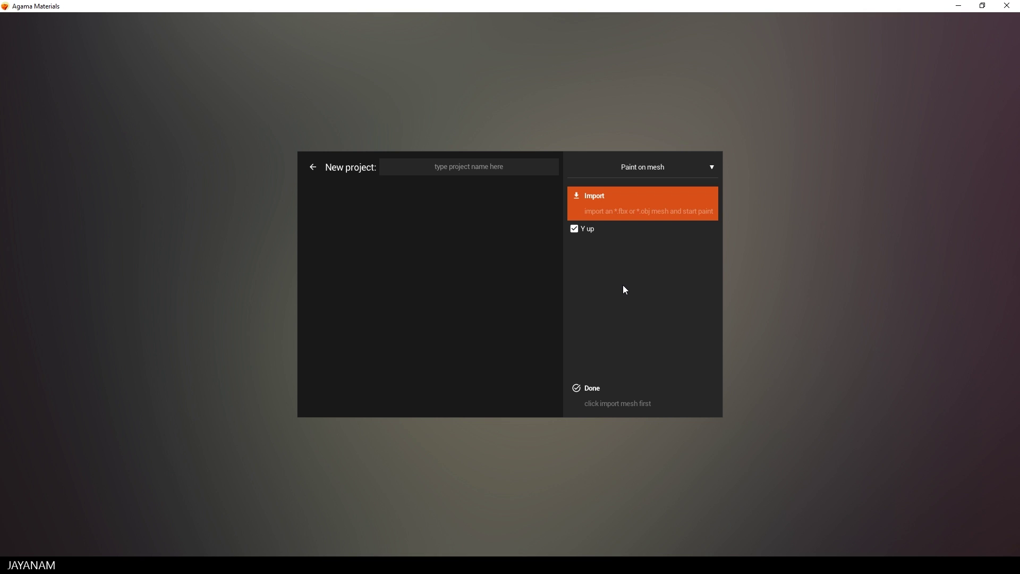
left_click(446, 168)
type("Demo1")
Import Box1.fbx as the project mesh using the Autodesk fbx file type.
left_click(625, 208)
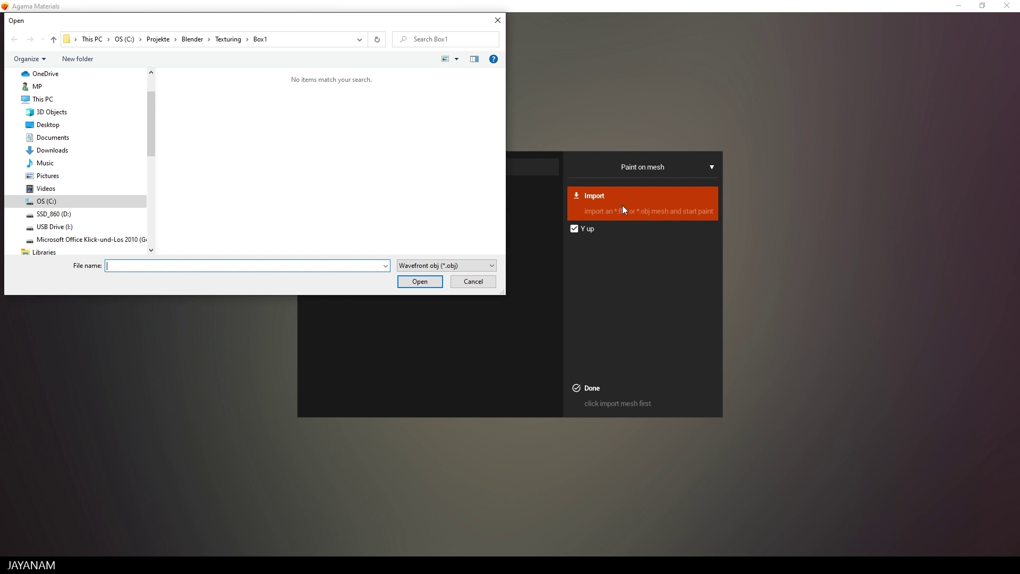
left_click(439, 265)
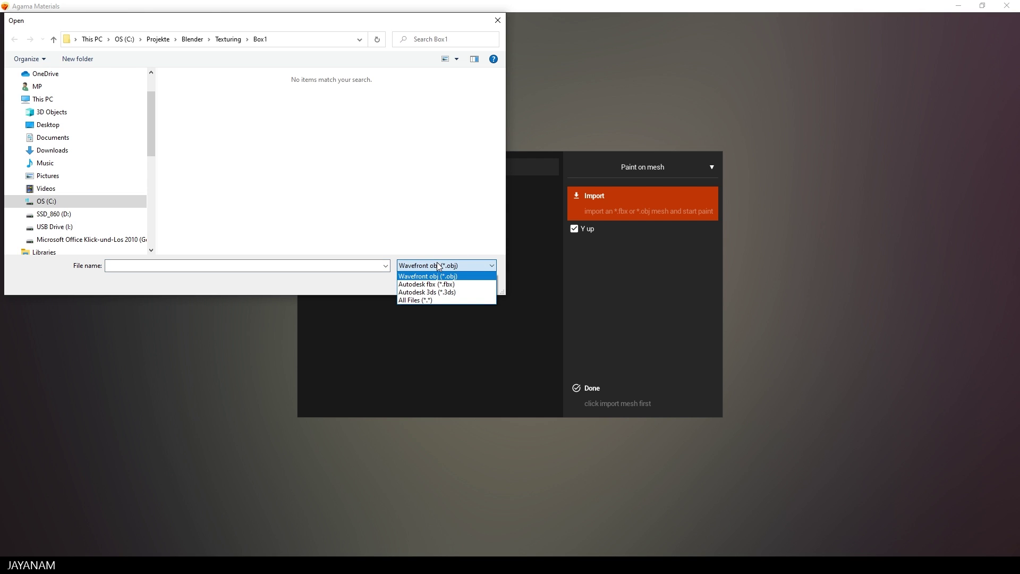
left_click(451, 284)
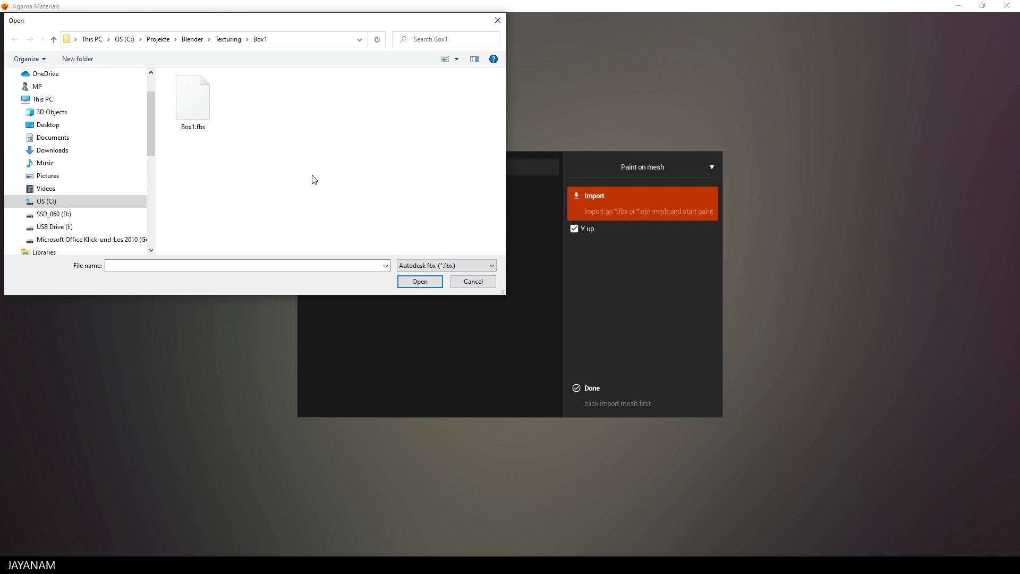
left_click(182, 101)
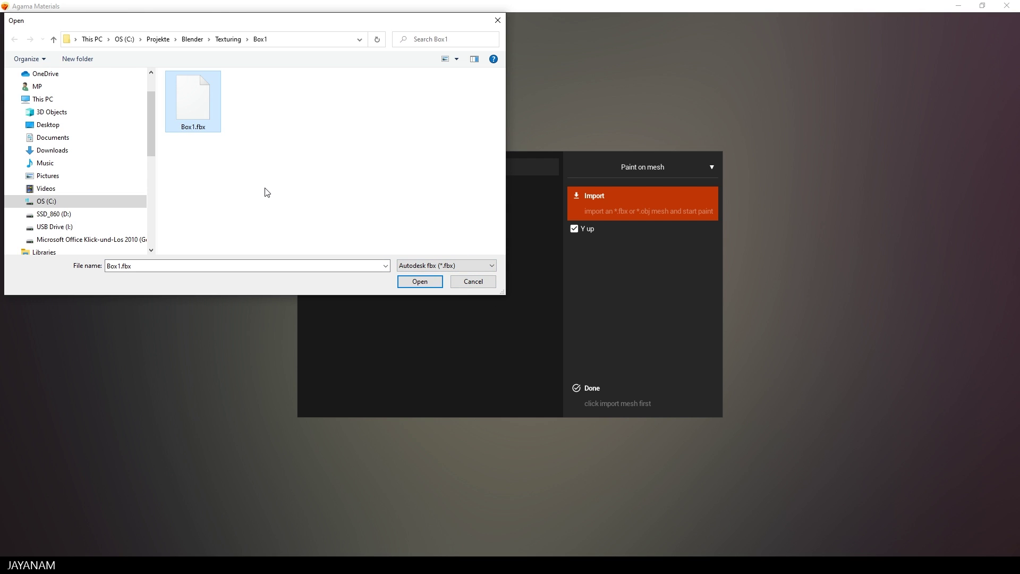
left_click(419, 284)
Check the box in the rotated preview and enter the painting workspace.
mouse_move(449, 298)
left_mouse_down()
mouse_move(415, 298)
mouse_move(470, 295)
mouse_move(438, 300)
left_mouse_up()
scroll(438, 296, "down", 3)
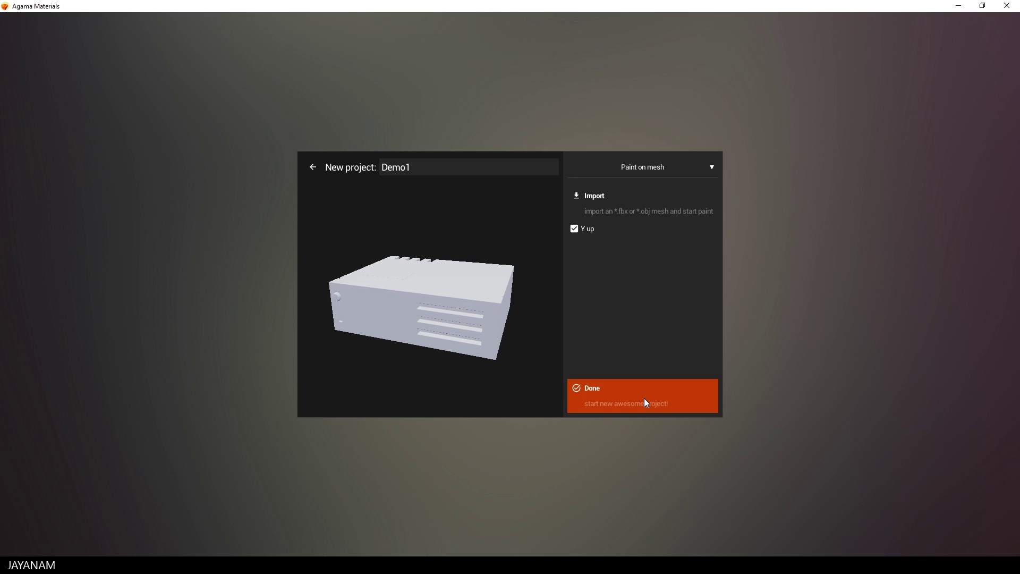
left_click(600, 389)
Orbit the box top and bring up the Paint layer's Set colors section on matDark.
left_click(322, 378)
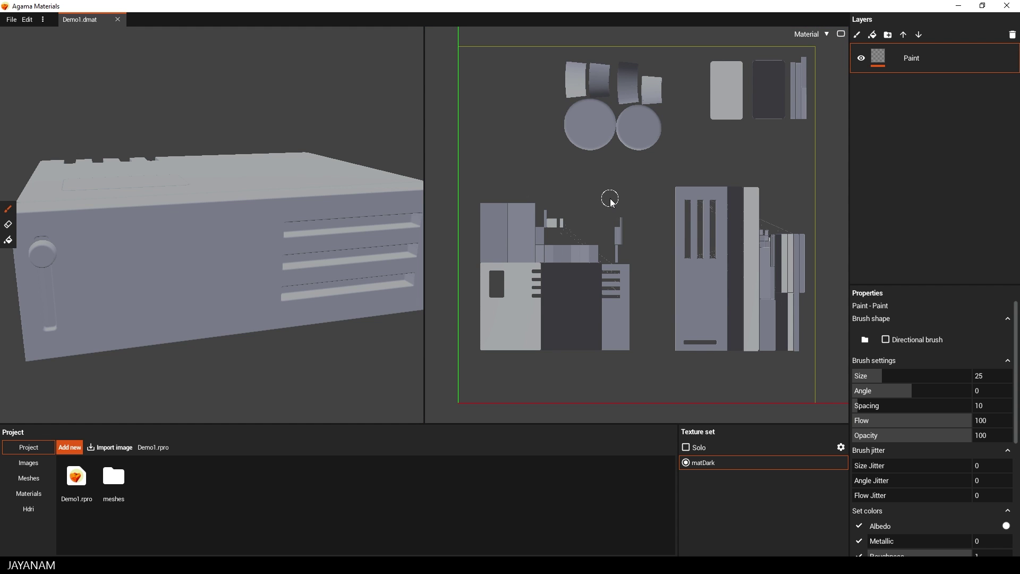
scroll(607, 200, "down", 2)
scroll(342, 234, "down", 1)
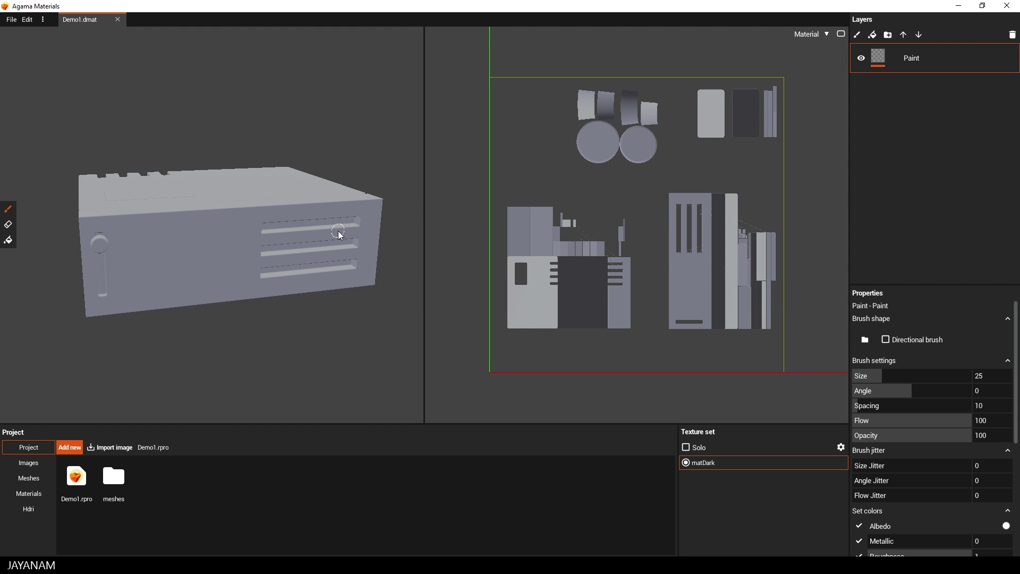
middle_click_drag(337, 232, 310, 244)
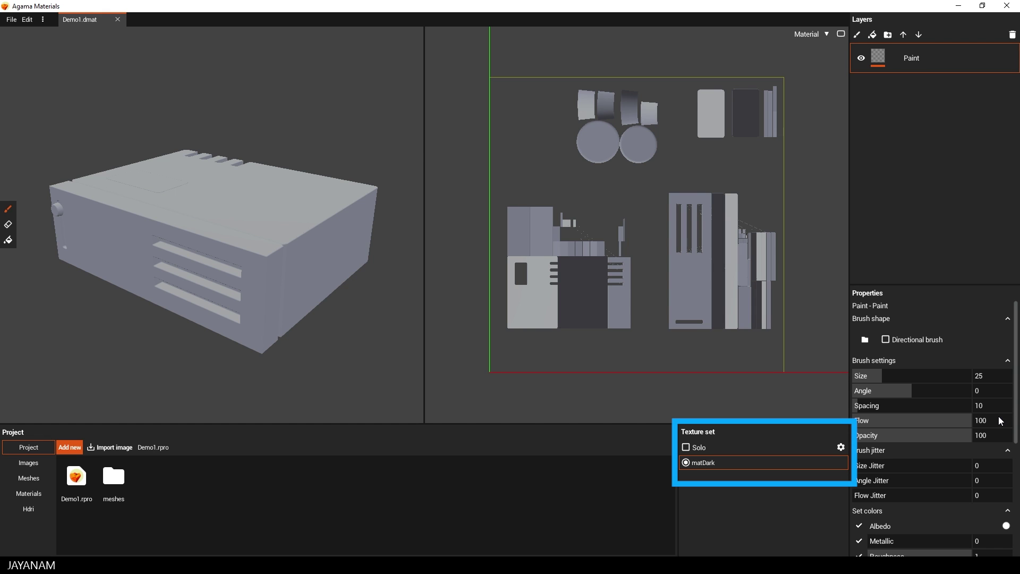
scroll(1000, 421, "down", 2)
scroll(994, 436, "down", 2)
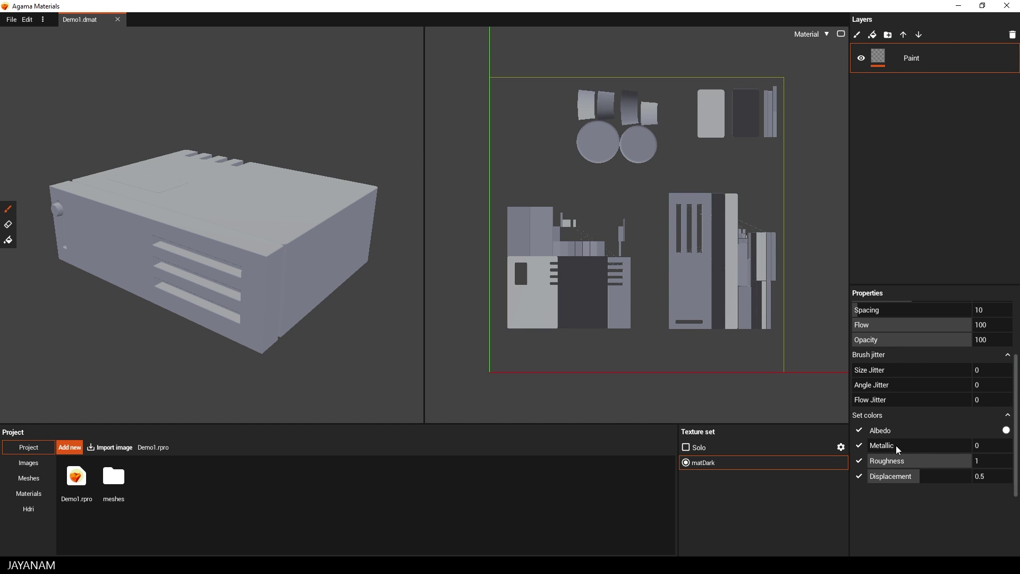
Set the paint Albedo to black and raise the brush Size to 33.84.
left_click(1006, 430)
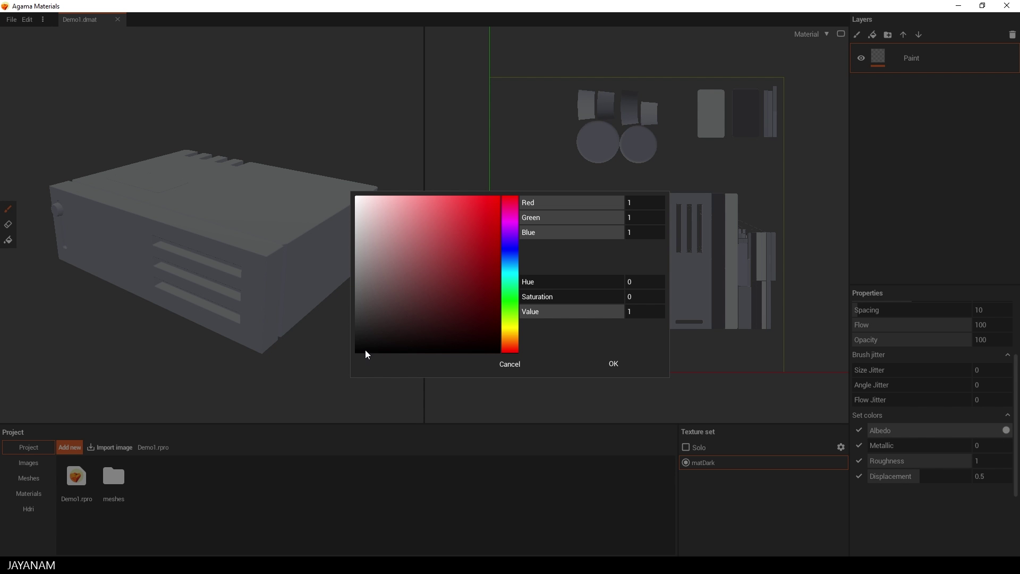
left_click_drag(363, 347, 352, 358)
left_click(614, 363)
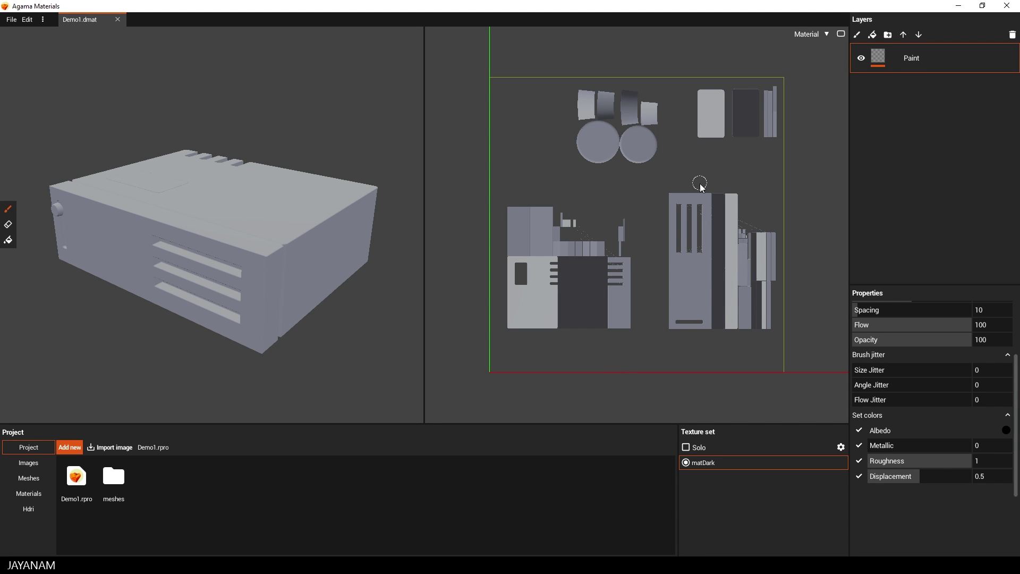
scroll(972, 322, "up", 3)
scroll(971, 324, "up", 1)
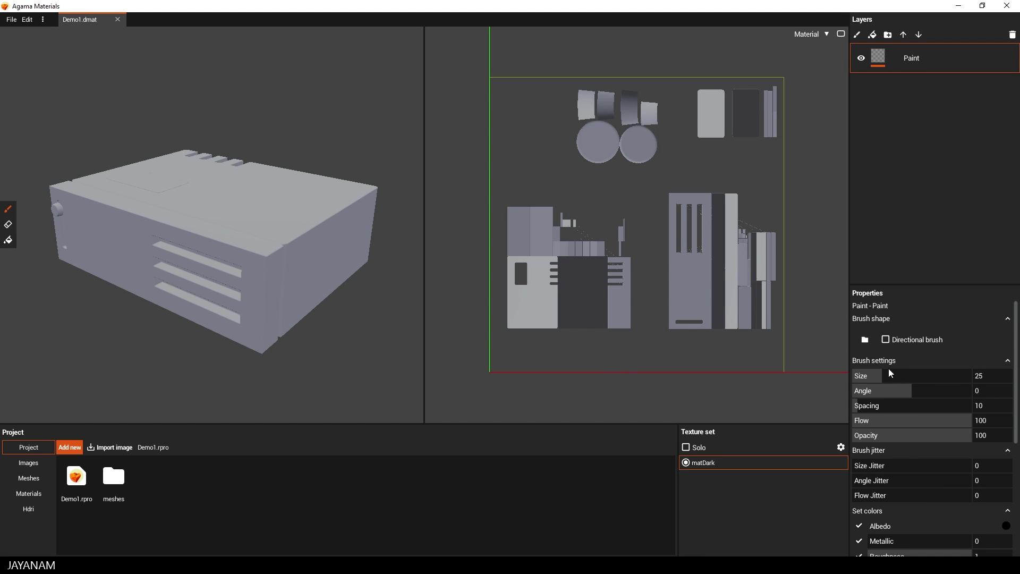
left_click_drag(881, 374, 892, 373)
Paint the box's front face black in both the UV and 3D views.
mouse_move(664, 194)
left_mouse_down()
mouse_move(748, 192)
mouse_move(716, 197)
mouse_move(680, 279)
mouse_move(674, 256)
mouse_move(699, 205)
left_mouse_up()
mouse_move(114, 257)
left_mouse_down()
mouse_move(145, 279)
mouse_move(156, 259)
mouse_move(137, 276)
mouse_move(161, 312)
left_mouse_up()
mouse_move(710, 250)
left_mouse_down()
mouse_move(726, 210)
mouse_move(732, 319)
mouse_move(731, 256)
mouse_move(770, 235)
mouse_move(763, 335)
mouse_move(752, 261)
mouse_move(738, 323)
mouse_move(685, 320)
mouse_move(703, 274)
mouse_move(713, 298)
left_mouse_up()
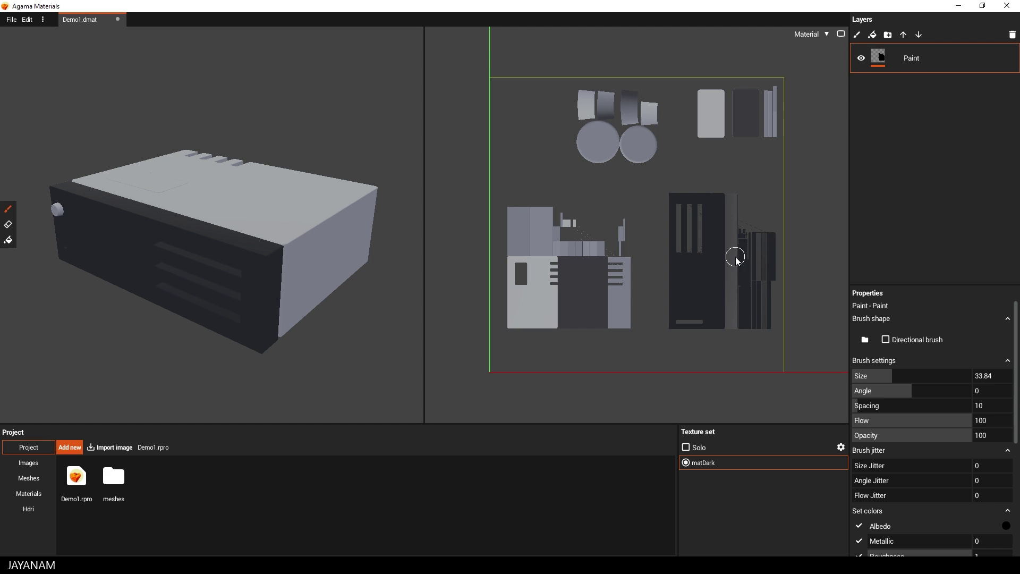
mouse_move(80, 296)
middle_mouse_down()
mouse_move(153, 295)
mouse_move(88, 291)
mouse_move(103, 301)
middle_mouse_up()
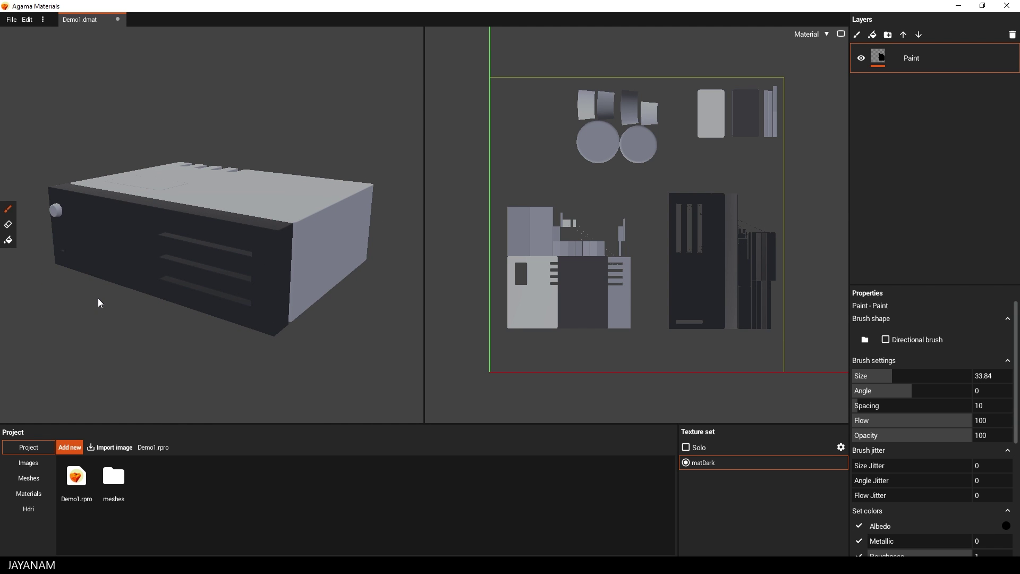
Lower the paint Roughness to 0.35 and darken more of the front panel.
scroll(944, 518, "down", 3)
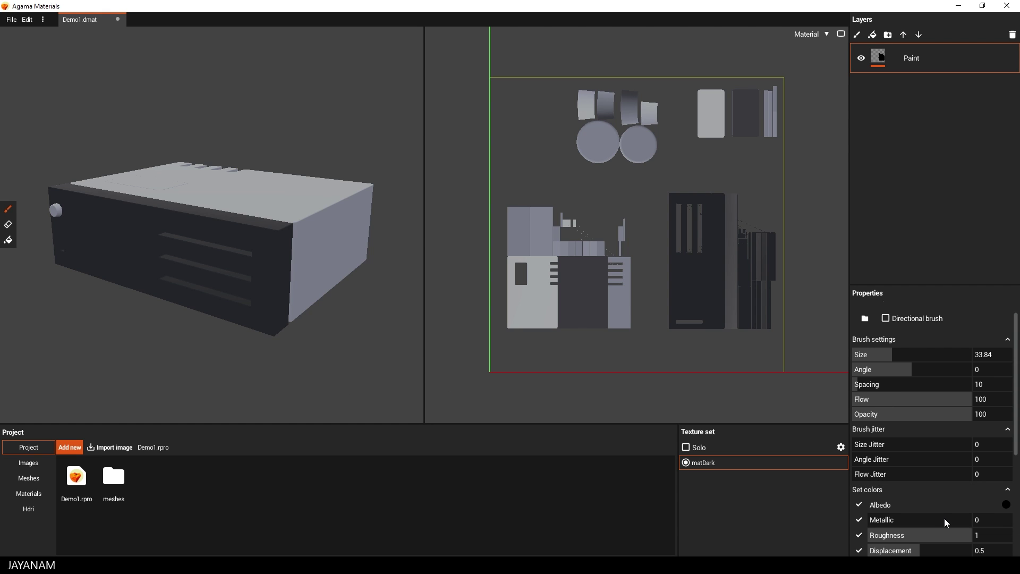
left_click_drag(966, 483, 905, 486)
mouse_move(666, 202)
left_mouse_down()
mouse_move(744, 192)
mouse_move(675, 207)
mouse_move(750, 204)
mouse_move(675, 219)
mouse_move(753, 216)
mouse_move(663, 232)
mouse_move(719, 229)
mouse_move(658, 244)
mouse_move(712, 241)
left_mouse_up()
mouse_move(210, 282)
right_mouse_down()
mouse_move(253, 304)
mouse_move(248, 280)
mouse_move(212, 280)
mouse_move(205, 308)
right_mouse_up()
Light the scene with the lilienstein_4k HDRI from the Hdri category.
left_click(28, 511)
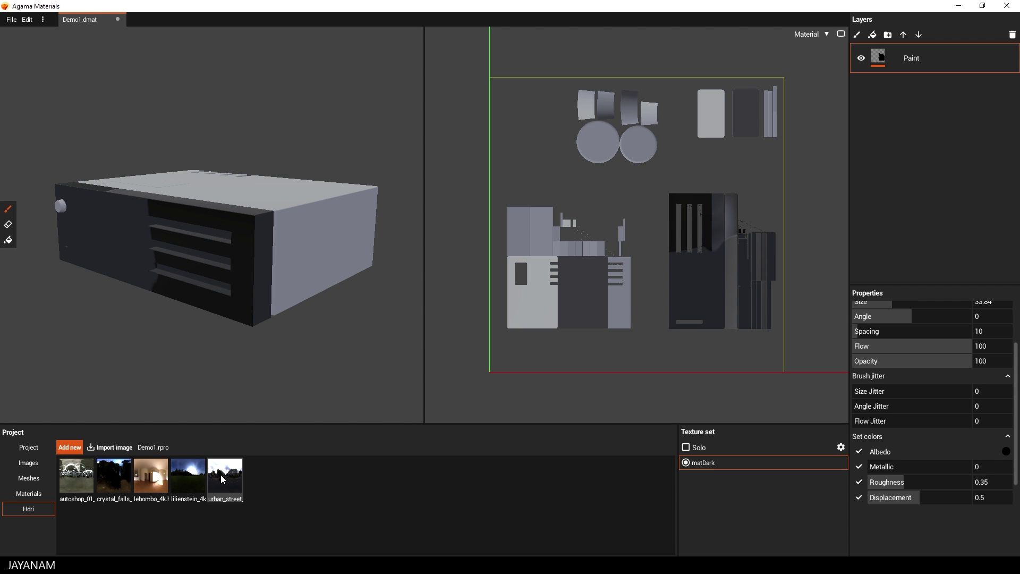
left_click_drag(223, 478, 250, 287)
left_click_drag(188, 477, 231, 299)
mouse_move(230, 298)
middle_mouse_down()
mouse_move(202, 344)
mouse_move(202, 326)
mouse_move(235, 324)
middle_mouse_up()
Paint black around the front vent slots and lower front, then inspect the result.
mouse_move(271, 255)
left_mouse_down()
mouse_move(243, 257)
mouse_move(286, 247)
mouse_move(258, 246)
mouse_move(274, 234)
mouse_move(249, 240)
mouse_move(231, 263)
left_mouse_up()
mouse_move(677, 261)
left_mouse_down()
mouse_move(766, 239)
mouse_move(734, 258)
mouse_move(761, 267)
mouse_move(765, 315)
mouse_move(740, 278)
mouse_move(757, 319)
mouse_move(728, 279)
mouse_move(673, 265)
mouse_move(671, 324)
mouse_move(725, 326)
mouse_move(686, 288)
mouse_move(680, 334)
mouse_move(704, 314)
mouse_move(706, 294)
mouse_move(724, 292)
mouse_move(734, 298)
mouse_move(734, 331)
left_mouse_up()
mouse_move(353, 332)
right_mouse_down()
mouse_move(311, 325)
mouse_move(371, 325)
mouse_move(357, 331)
right_mouse_up()
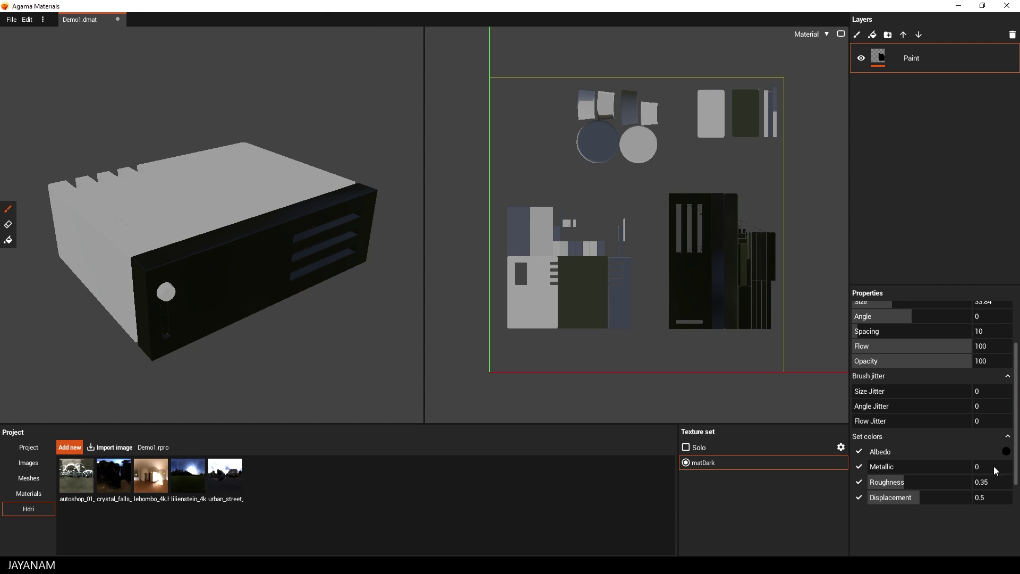
Paint the knob and round parts dark grey (Albedo 0.3).
left_click(1006, 451)
left_click_drag(377, 310, 355, 305)
left_click(614, 363)
mouse_move(611, 108)
left_mouse_down()
mouse_move(658, 111)
mouse_move(581, 120)
mouse_move(658, 127)
mouse_move(589, 161)
mouse_move(621, 130)
mouse_move(581, 142)
mouse_move(639, 164)
left_mouse_up()
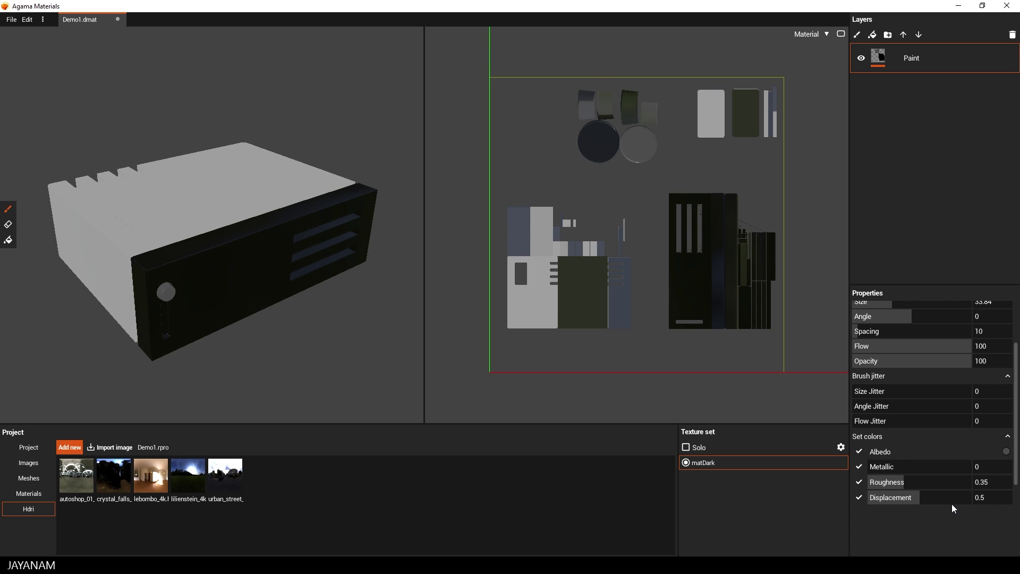
Switch the paint to bright green with Metallic 0.24 and Roughness 0.22, painting the side panel.
left_click(1007, 451)
left_click(510, 301)
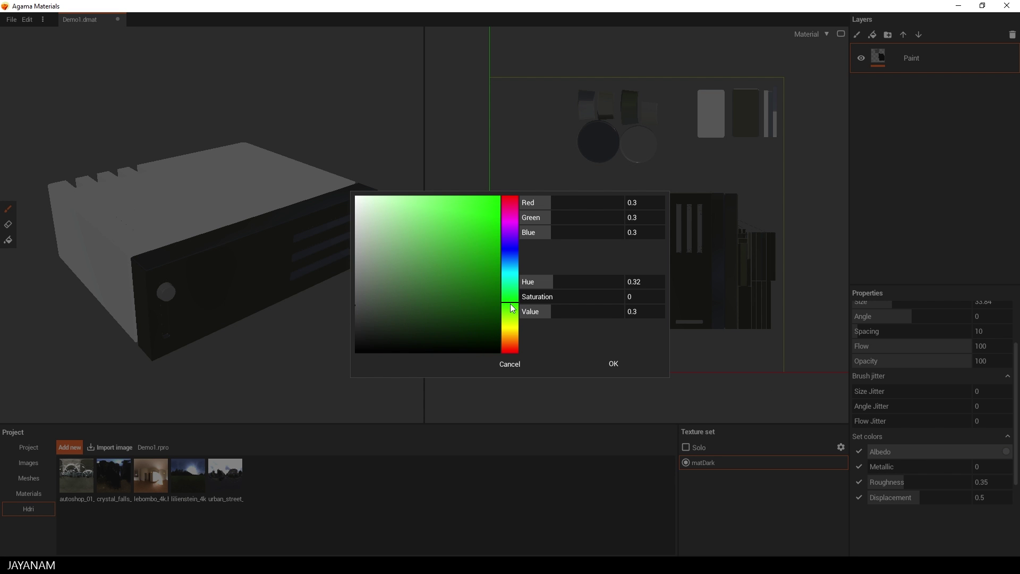
left_click_drag(490, 218, 502, 204)
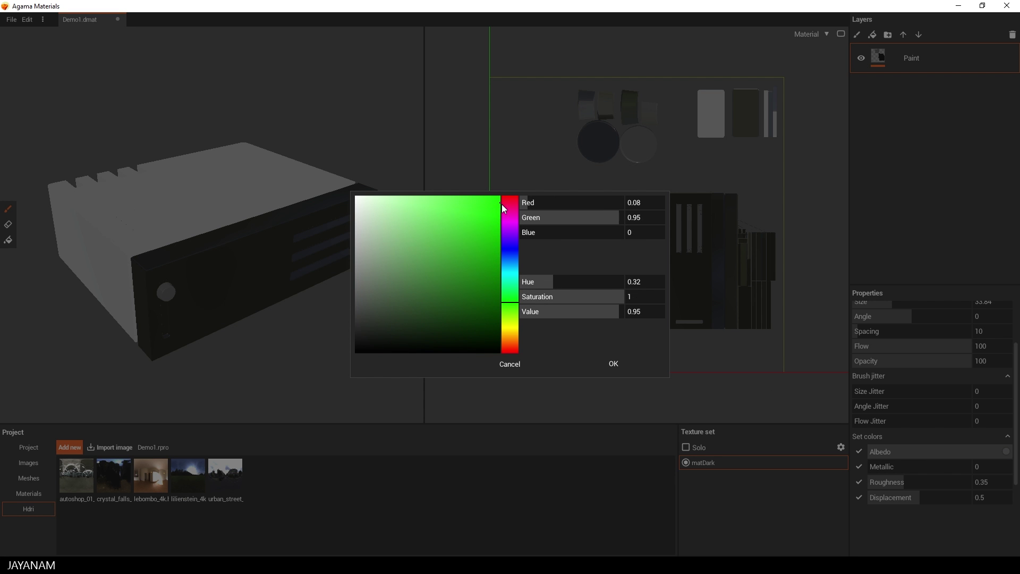
left_click(613, 363)
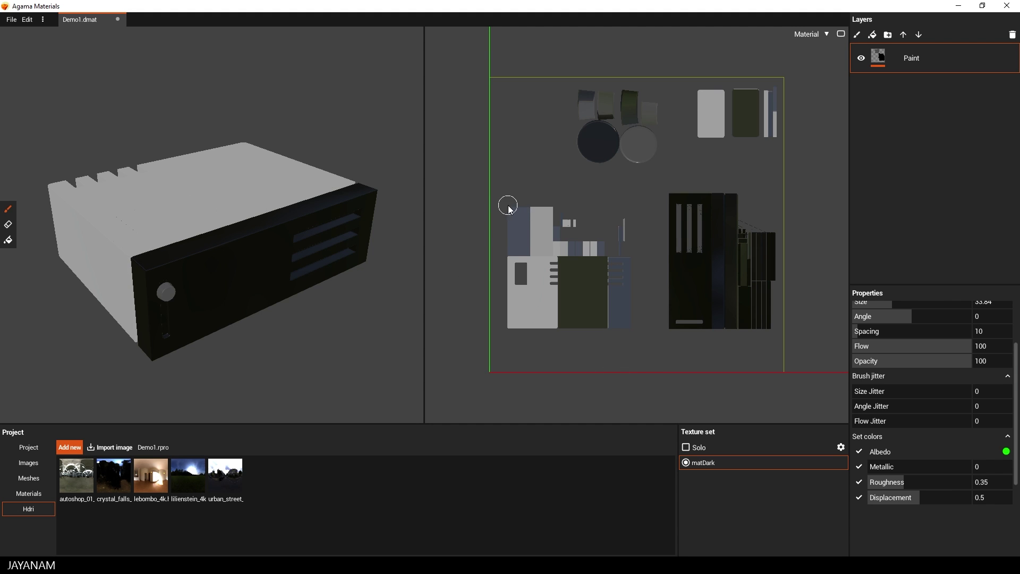
left_click_drag(511, 212, 553, 218)
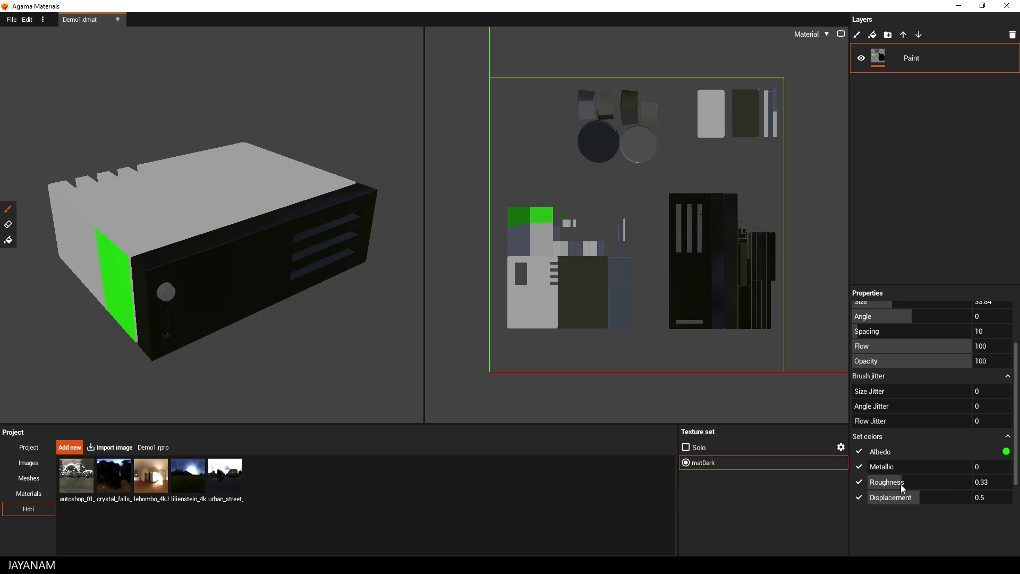
left_click_drag(899, 484, 891, 464)
left_click_drag(545, 225, 536, 218)
Enlarge the brush and paint the box's top, sides and top label area green.
scroll(989, 383, "up", 3)
left_click_drag(894, 377, 915, 376)
mouse_move(660, 259)
left_mouse_down()
mouse_move(618, 208)
mouse_move(610, 294)
mouse_move(572, 203)
mouse_move(537, 228)
mouse_move(517, 283)
mouse_move(573, 243)
mouse_move(572, 278)
left_mouse_up()
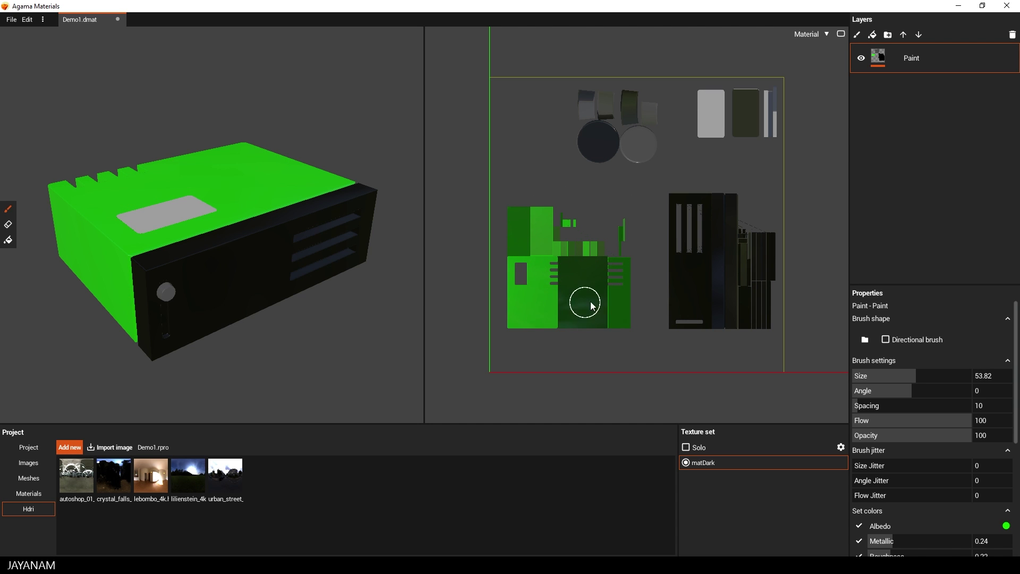
mouse_move(693, 100)
left_mouse_down()
mouse_move(707, 137)
mouse_move(742, 125)
mouse_move(710, 98)
mouse_move(731, 132)
left_mouse_up()
mouse_move(336, 293)
middle_mouse_down()
mouse_move(282, 296)
mouse_move(282, 287)
mouse_move(303, 312)
mouse_move(347, 294)
mouse_move(290, 290)
middle_mouse_up()
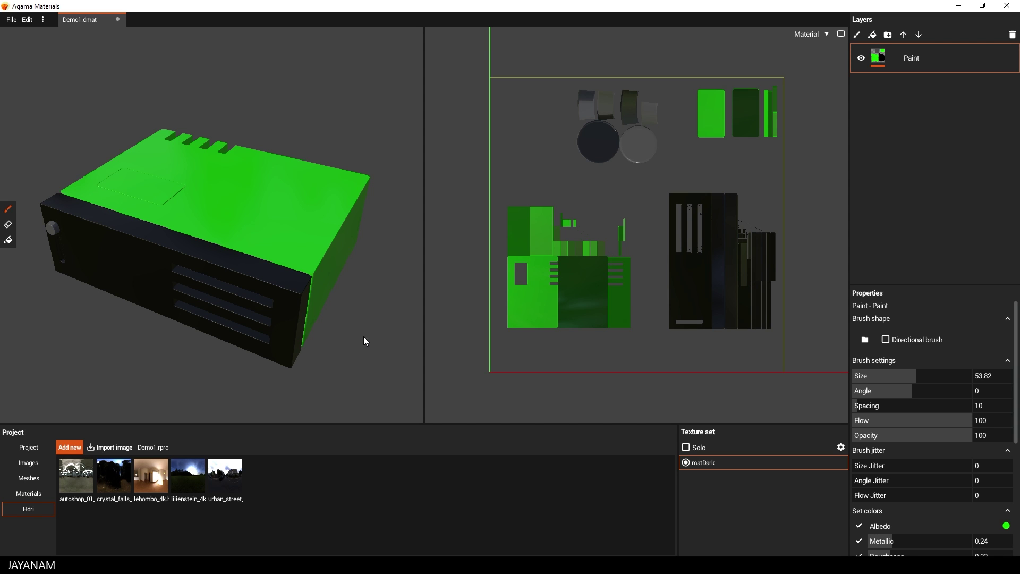
Add an Iron pure material layer above the Paint layer.
left_click(28, 494)
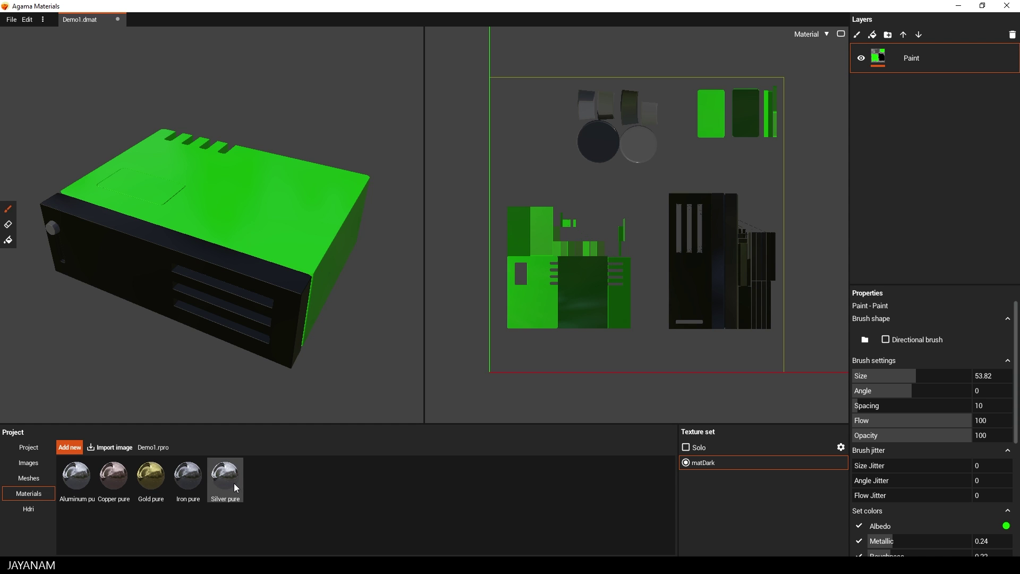
left_click_drag(188, 474, 924, 185)
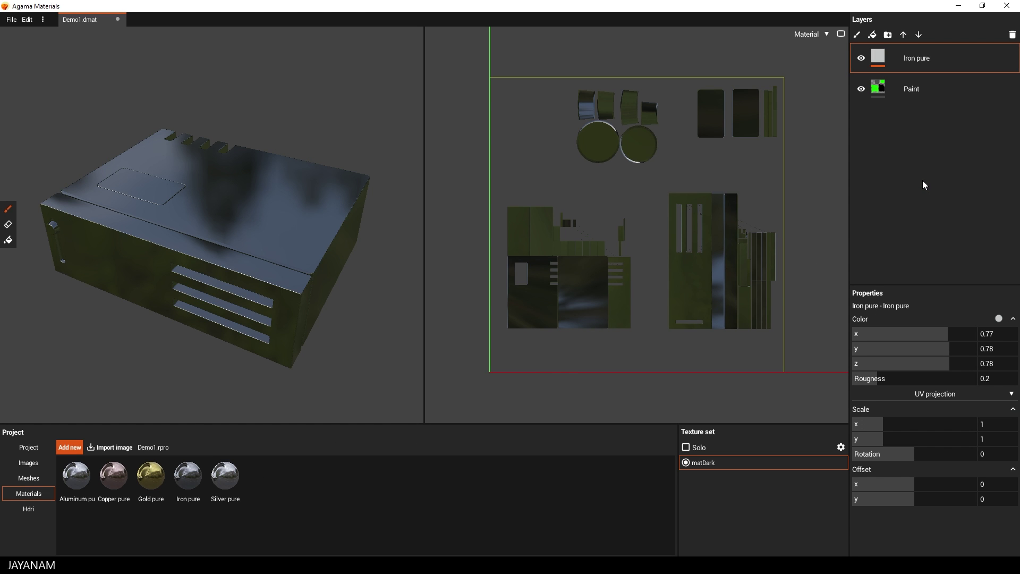
mouse_move(186, 340)
middle_mouse_down()
mouse_move(221, 326)
mouse_move(179, 336)
middle_mouse_up()
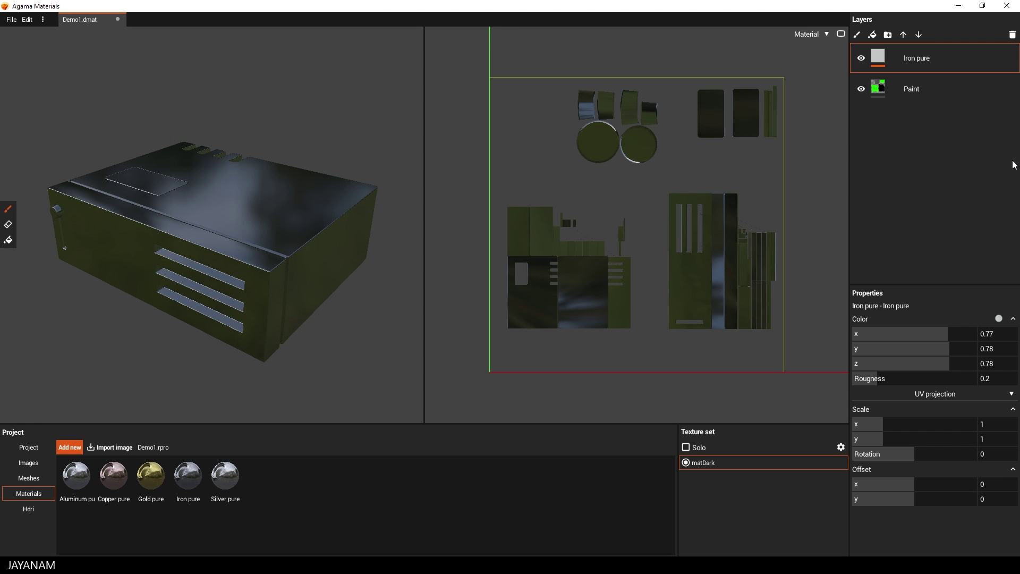
Give the Iron pure layer a black mask and paint iron onto the rectangular top plate.
double_click(910, 59)
right_click(877, 57)
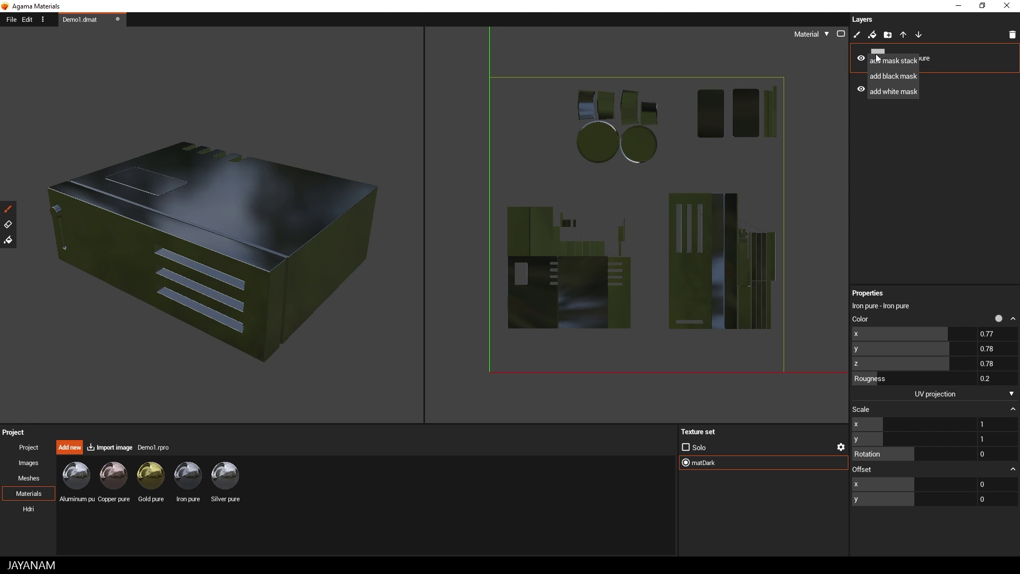
left_click(890, 77)
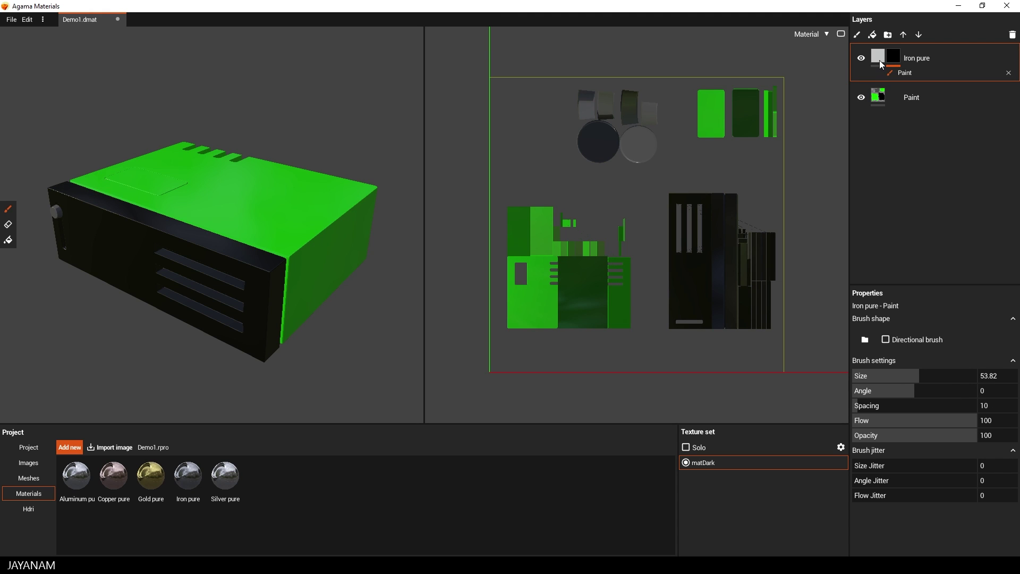
left_click(879, 63)
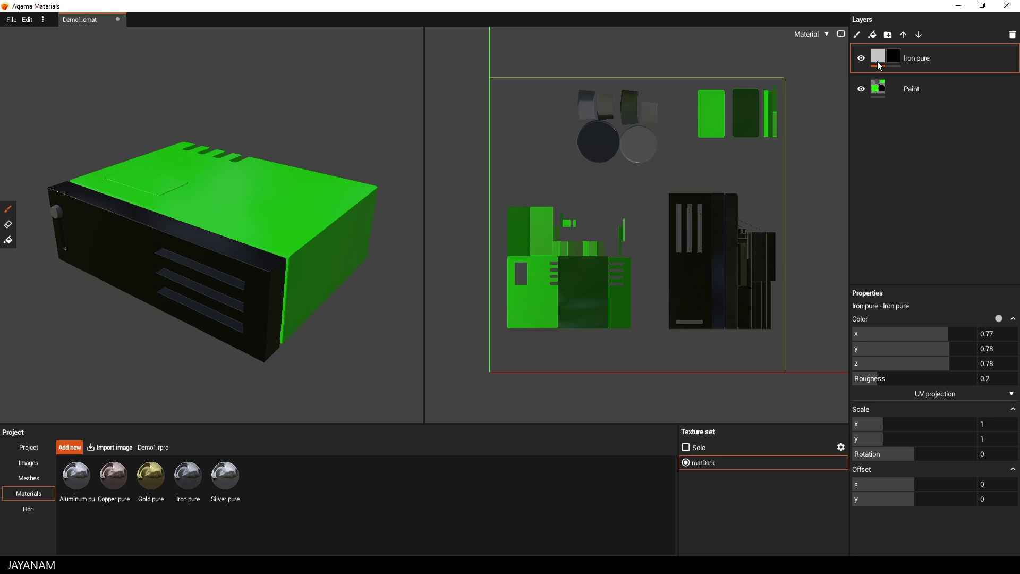
left_click(895, 56)
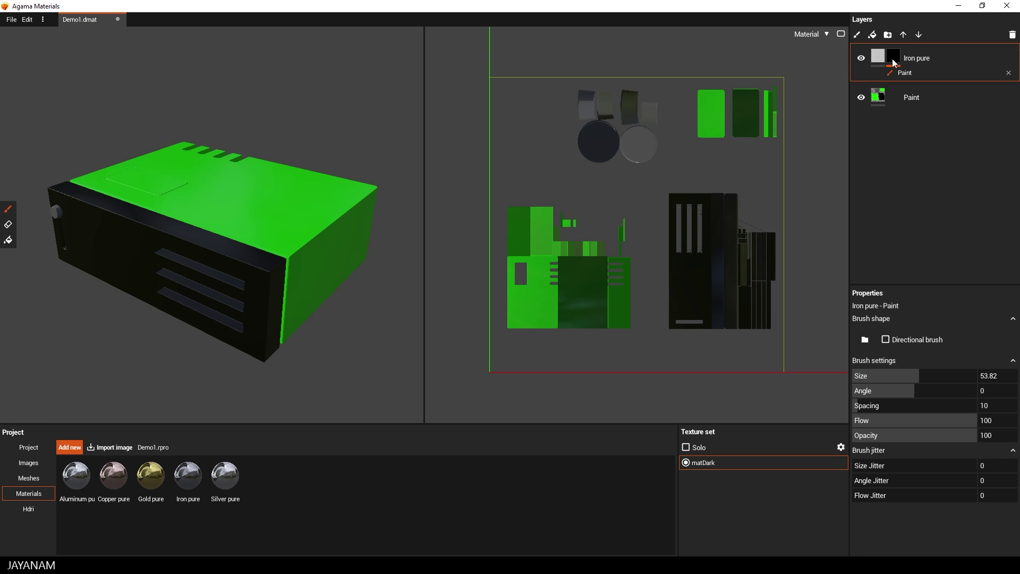
mouse_move(713, 100)
left_mouse_down()
mouse_move(770, 90)
mouse_move(709, 98)
mouse_move(714, 137)
mouse_move(773, 135)
mouse_move(773, 101)
mouse_move(741, 123)
mouse_move(723, 106)
mouse_move(751, 114)
left_mouse_up()
middle_click_drag(321, 154, 363, 166)
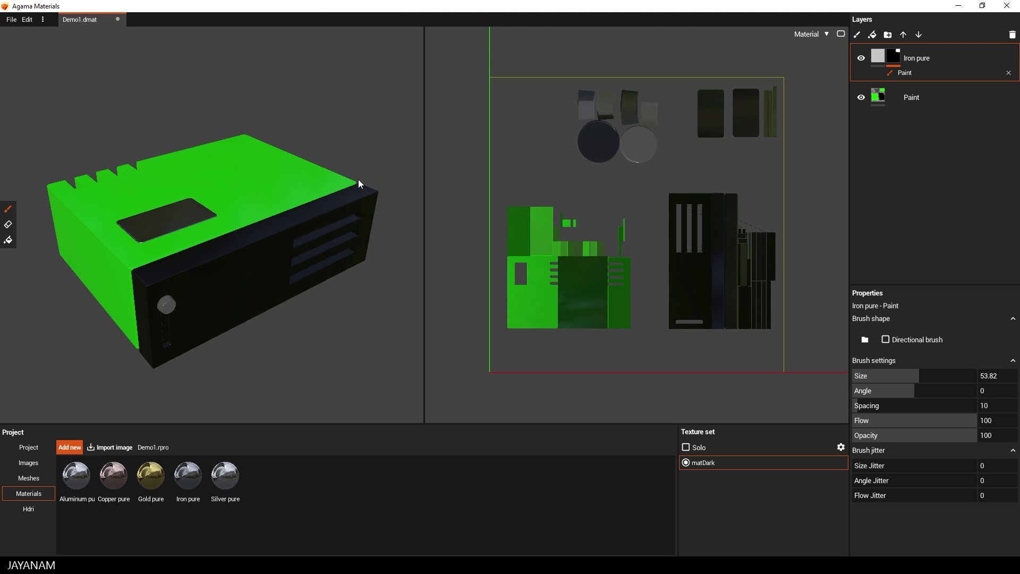
Add a Gold pure layer with a black mask, then paint gold onto the knob and cylinder parts.
left_click_drag(151, 474, 961, 182)
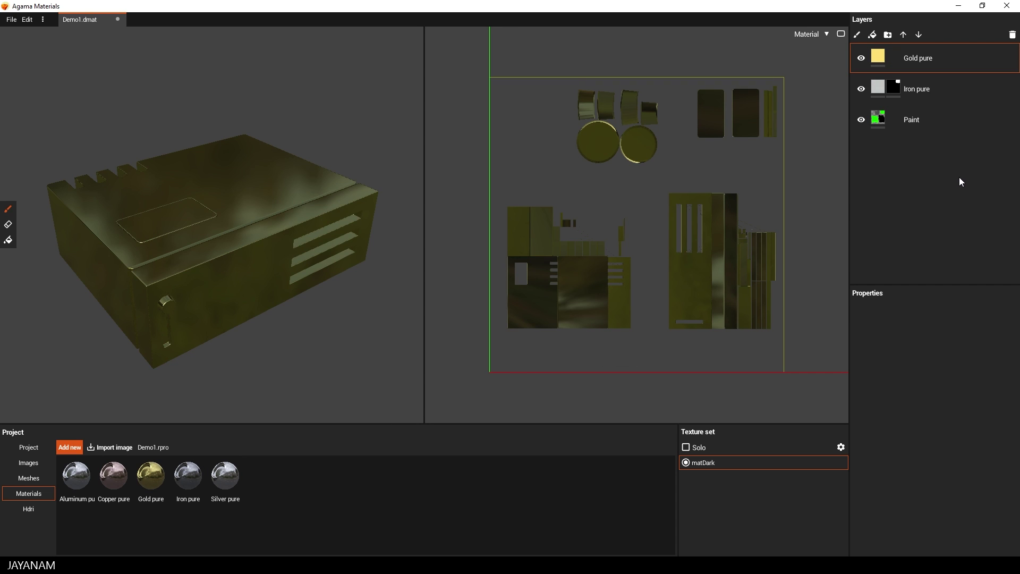
right_click(880, 57)
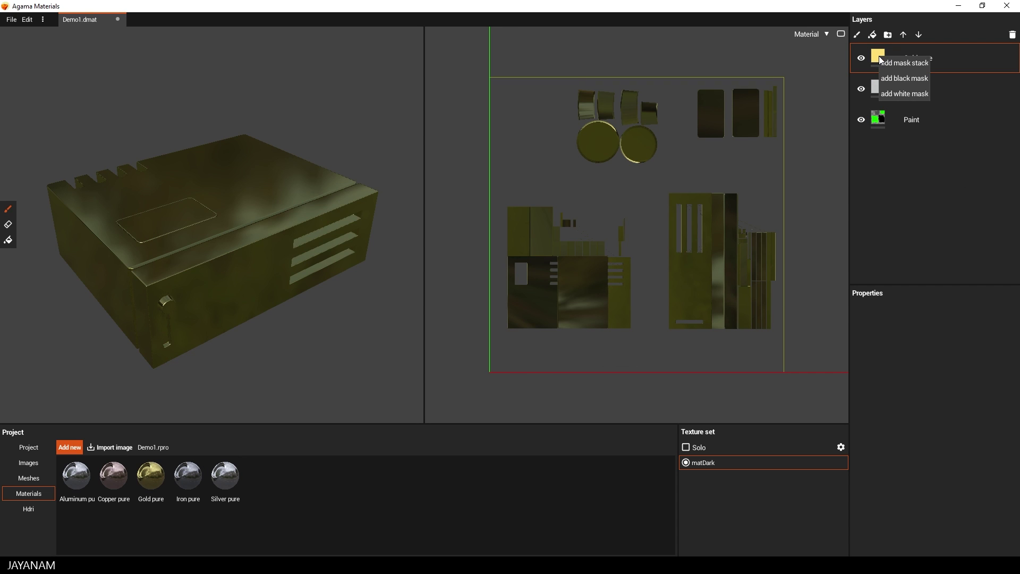
left_click(894, 78)
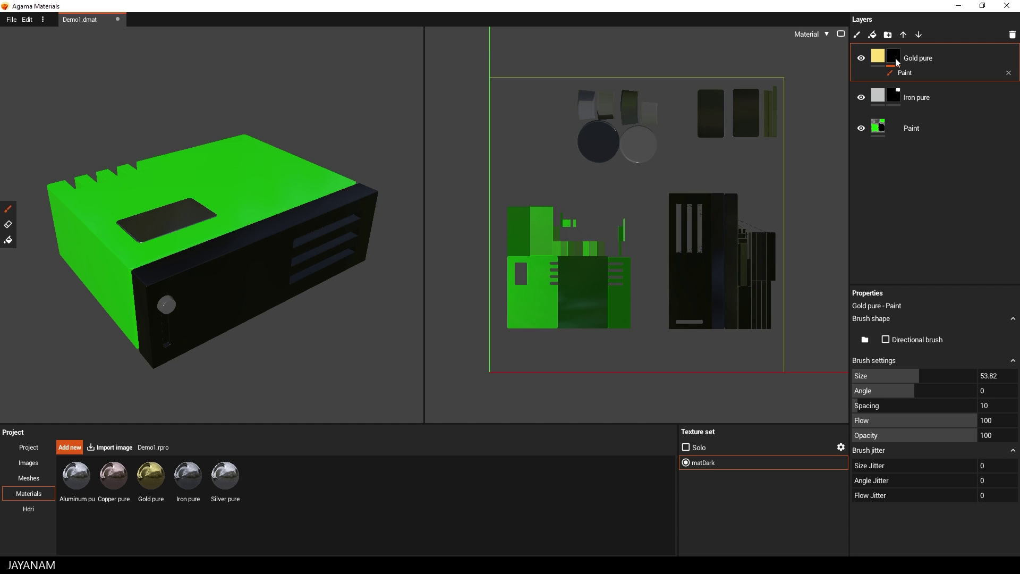
mouse_move(573, 98)
left_mouse_down()
mouse_move(649, 98)
mouse_move(587, 107)
mouse_move(576, 124)
mouse_move(591, 148)
mouse_move(612, 156)
mouse_move(630, 154)
mouse_move(600, 119)
mouse_move(640, 136)
mouse_move(650, 129)
mouse_move(645, 151)
left_mouse_up()
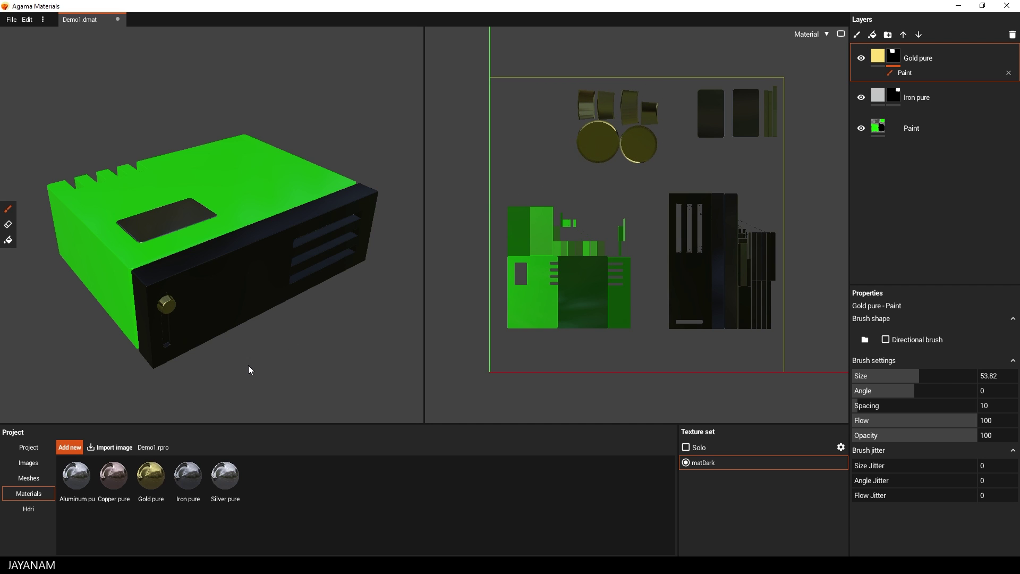